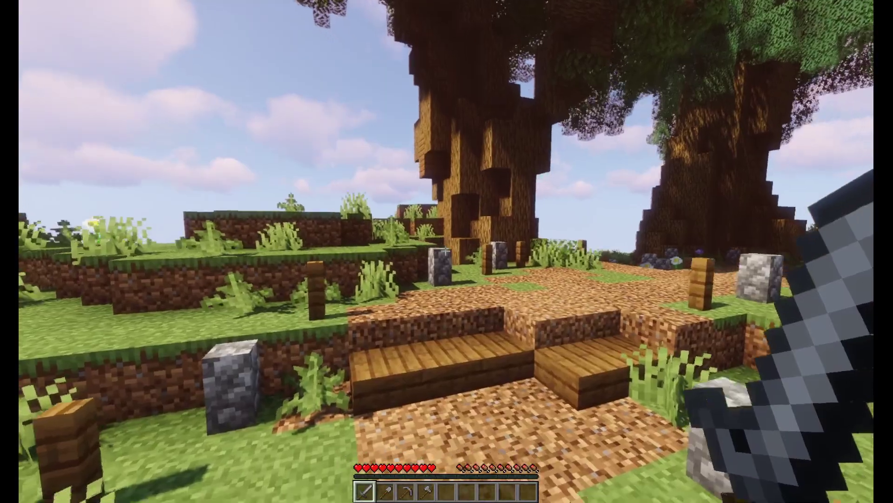
Step: Walk along the path toward the house and submit 'upc addsuperadmin' for your player in the console
{"action": "key", "text": "w"}
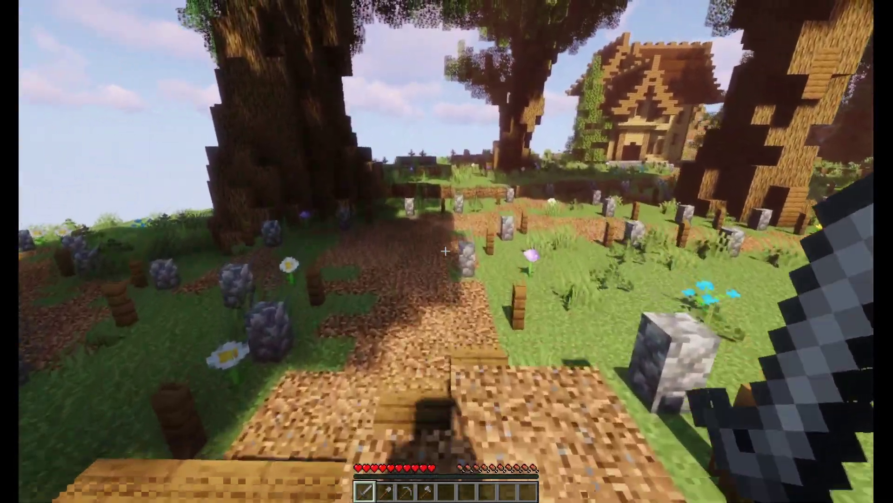
{"action": "key", "text": "w"}
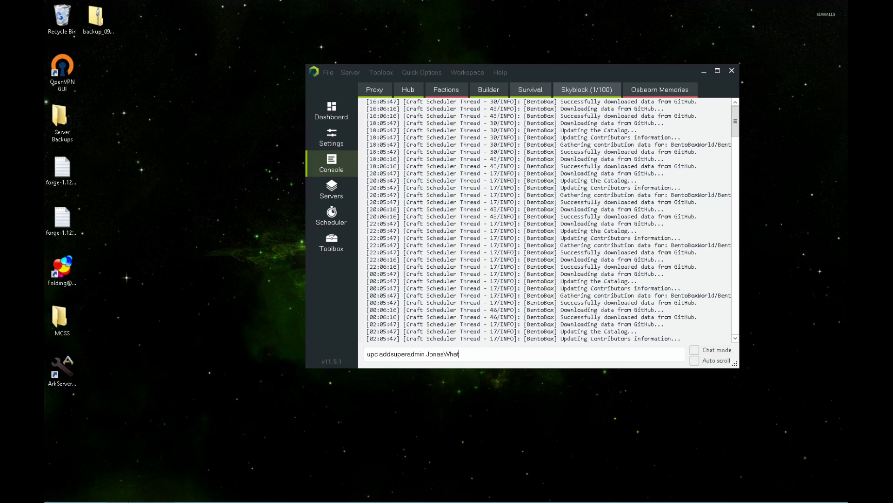
{"action": "key", "text": "Return"}
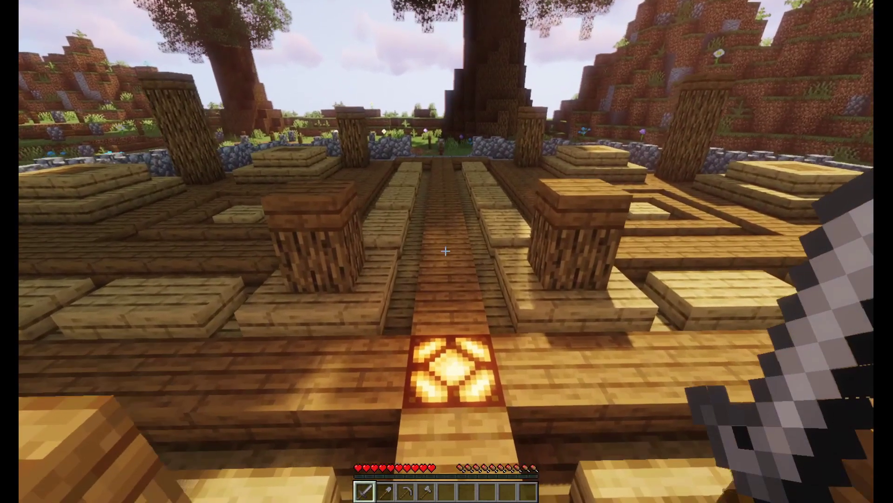
Step: Cross the wooden platform and try the /upc command in chat
{"action": "key", "text": "w"}
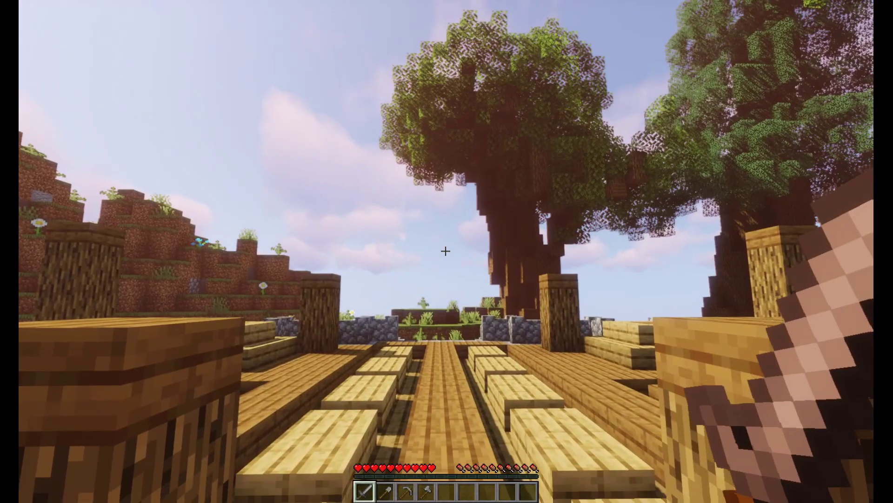
{"action": "key", "text": "w"}
{"action": "key", "text": "slash"}
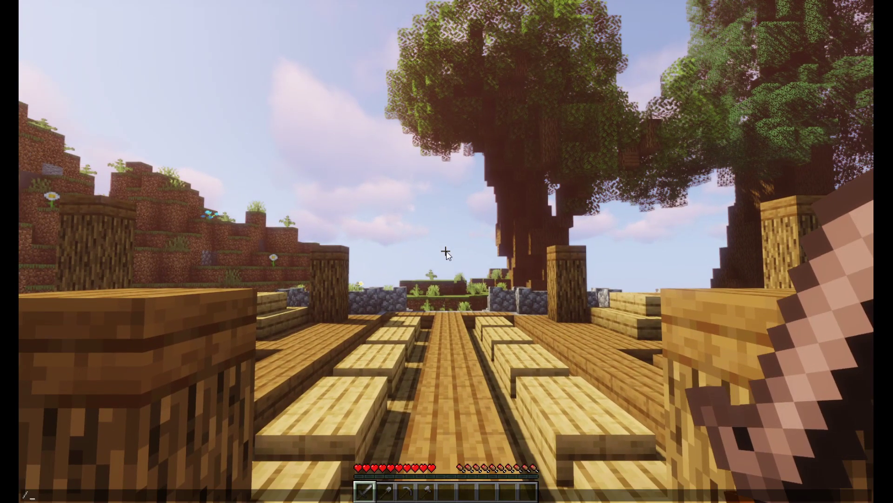
{"action": "type", "text": "upc"}
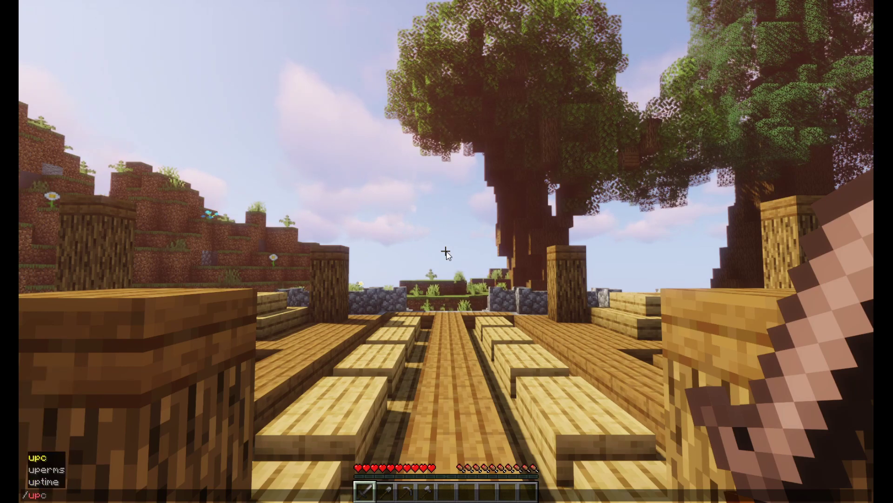
{"action": "key", "text": "Return"}
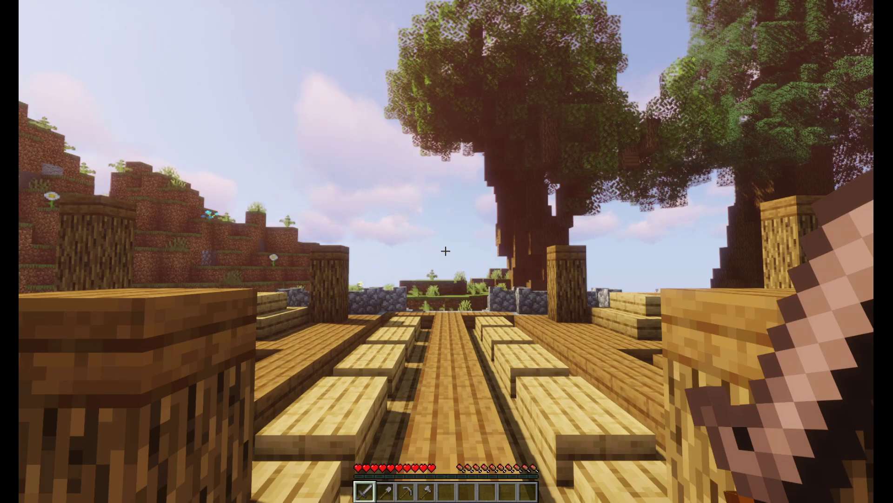
Step: Run /uperms to open the Ultra Permissions v4.5.1 menu
{"action": "key", "text": "slash"}
{"action": "type", "text": "uperms"}
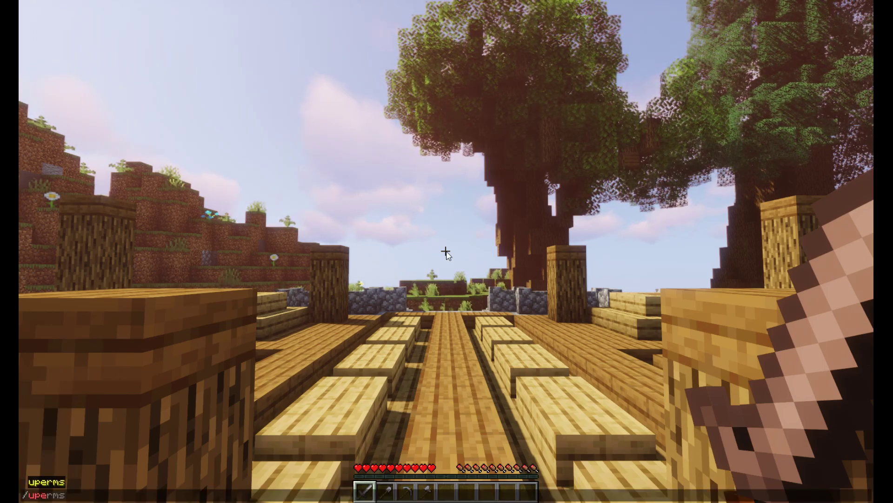
{"action": "key", "text": "Return"}
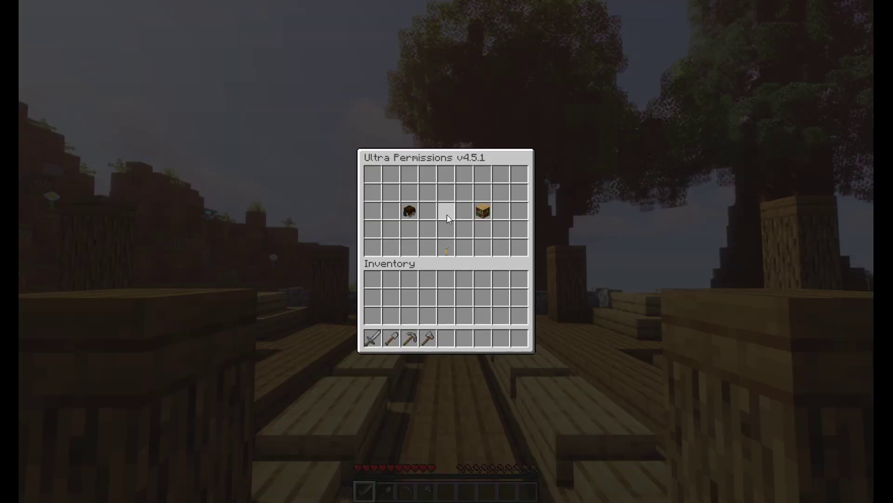
Step: Browse the Users list with Visibility toggled to include offline users
{"action": "left_click", "coordinate": [408, 213]}
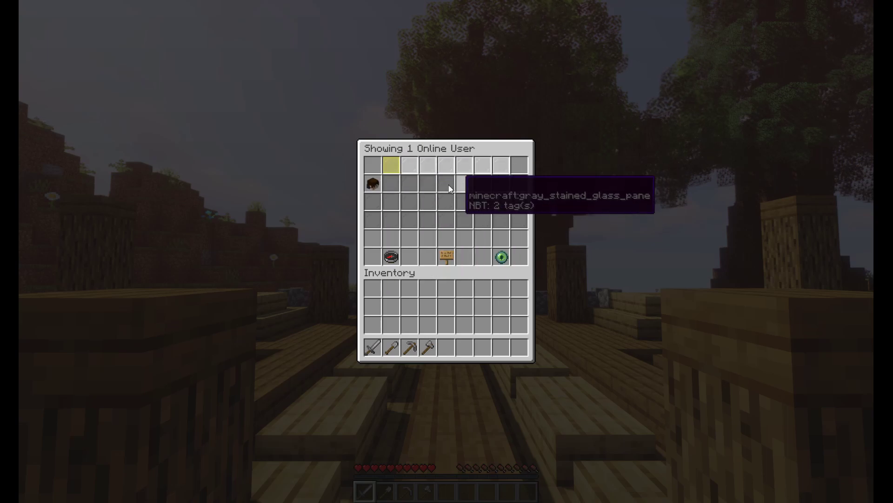
{"action": "left_click", "coordinate": [502, 258]}
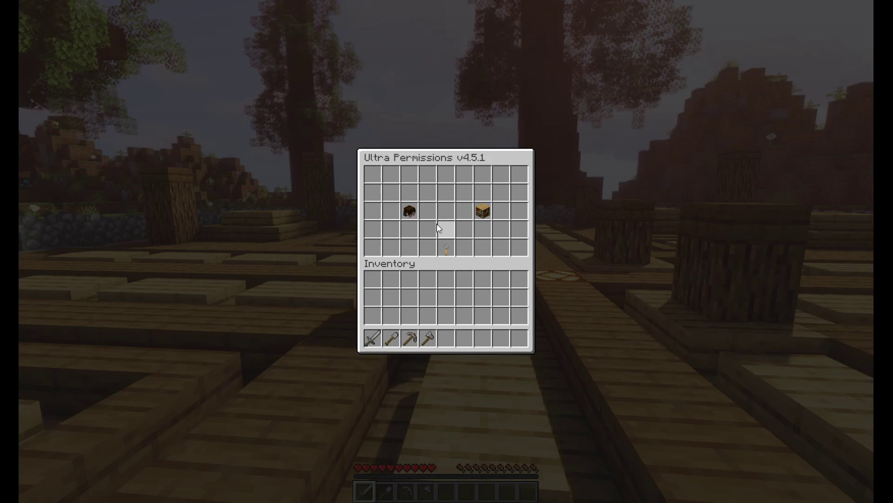
{"action": "left_click", "coordinate": [412, 212]}
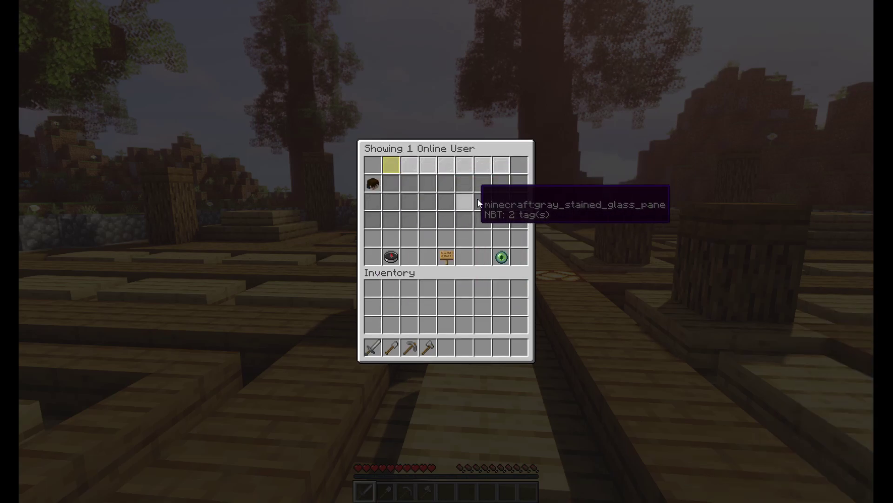
Step: Check the player's groups and the groups available to add, then view the Groups list
{"action": "left_click", "coordinate": [371, 184]}
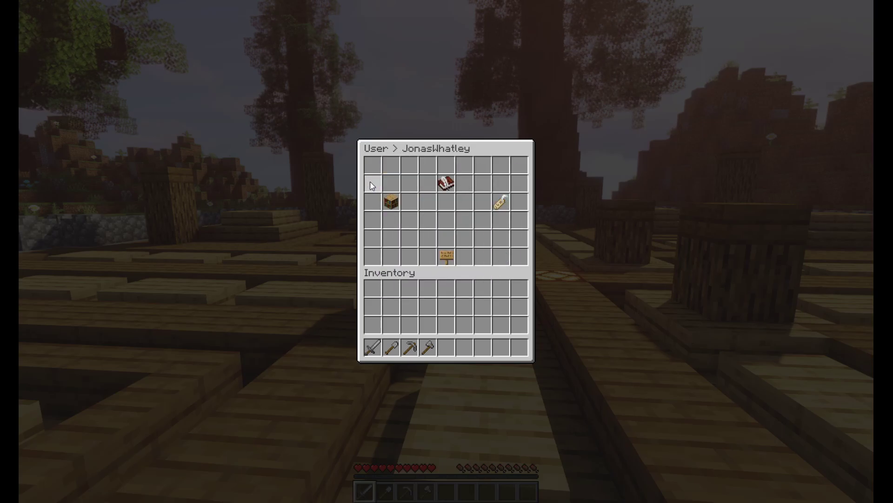
{"action": "left_click", "coordinate": [389, 203]}
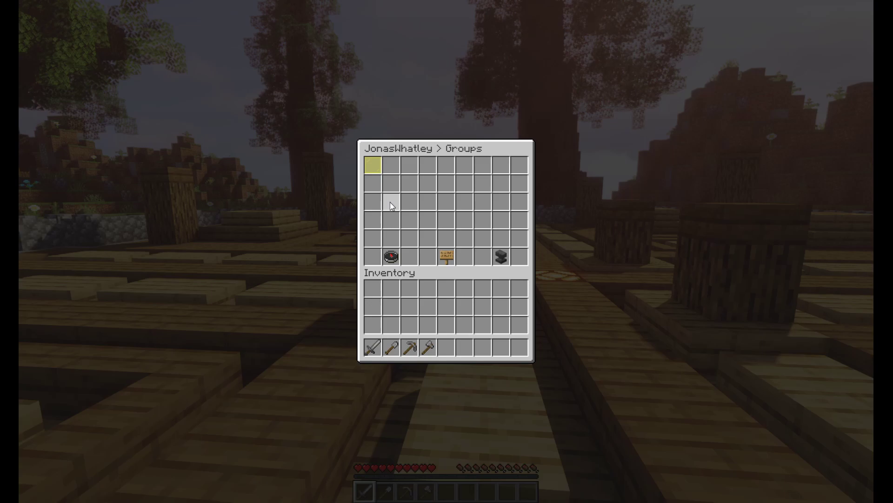
{"action": "left_click", "coordinate": [506, 263]}
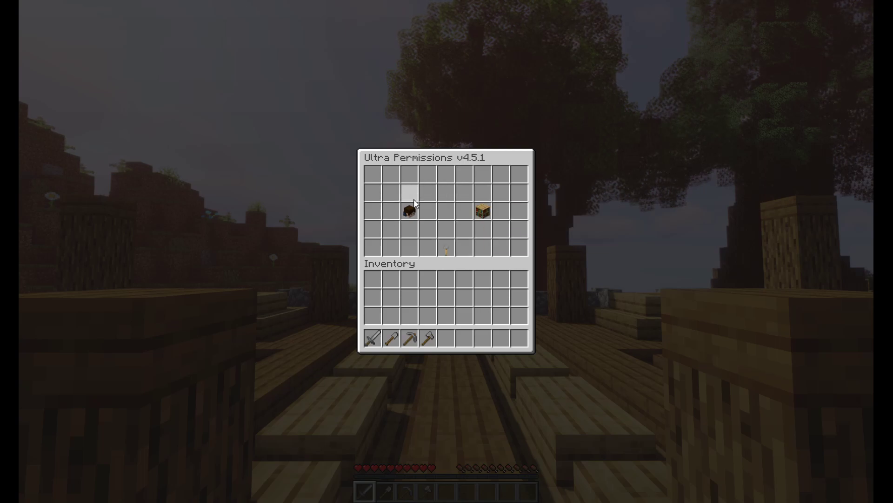
{"action": "left_click", "coordinate": [480, 210]}
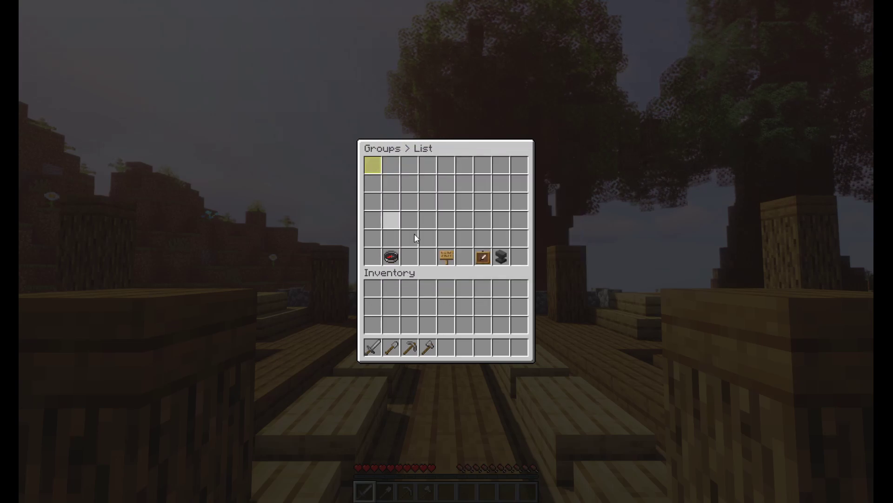
Step: Create a group named Admin with the anvil Add prompt and open its settings
{"action": "left_click", "coordinate": [501, 256]}
{"action": "type", "text": "tA"}
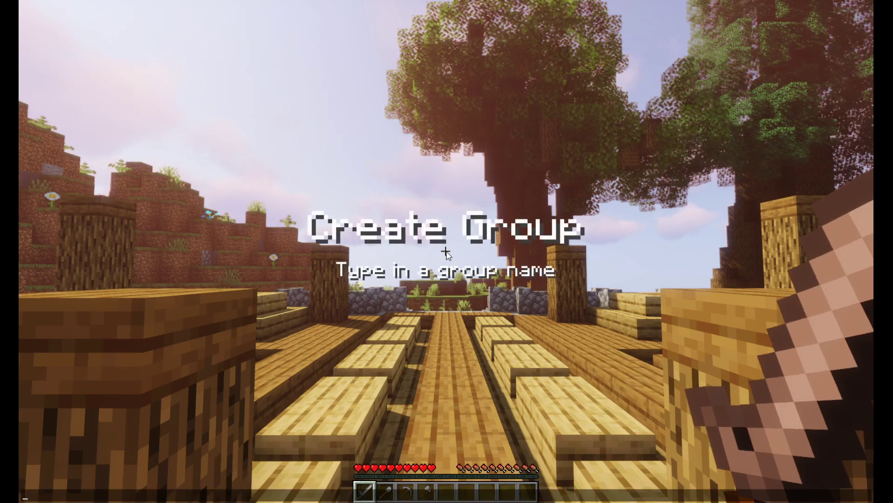
{"action": "type", "text": "dmin"}
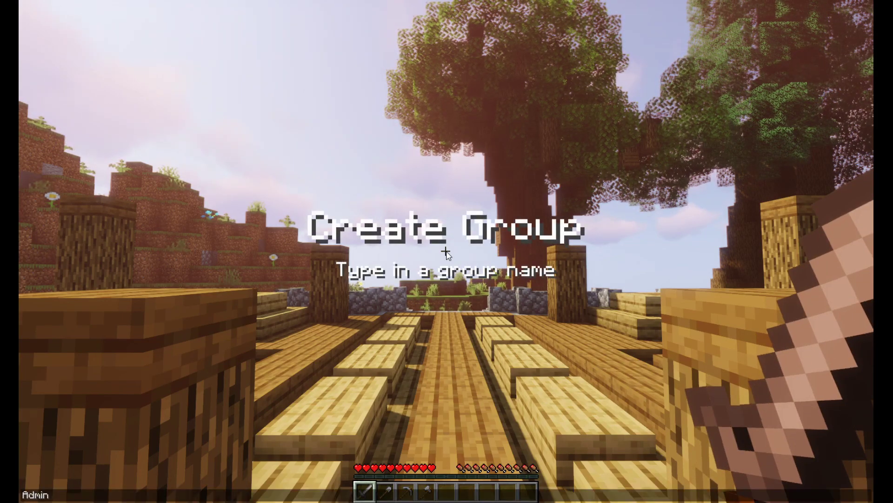
{"action": "key", "text": "Return"}
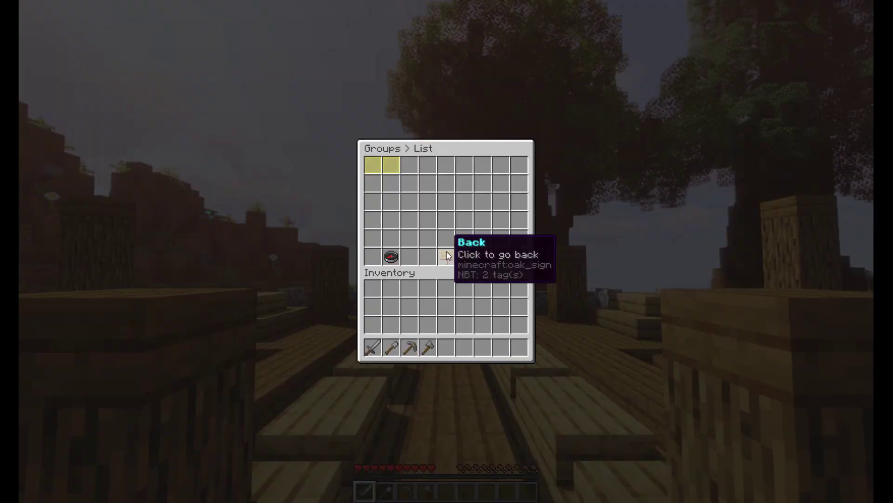
{"action": "left_click", "coordinate": [391, 169]}
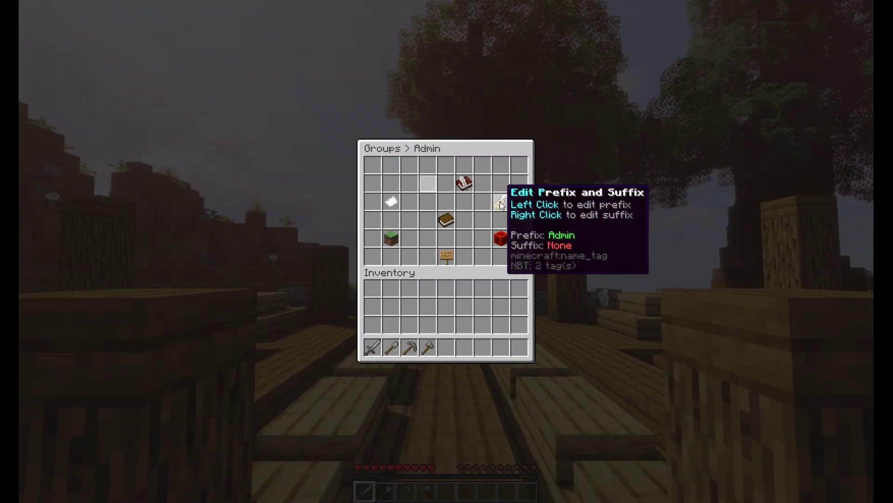
Step: Toggle Admin's Default Group on and back off, then view its permissions
{"action": "left_click", "coordinate": [428, 186]}
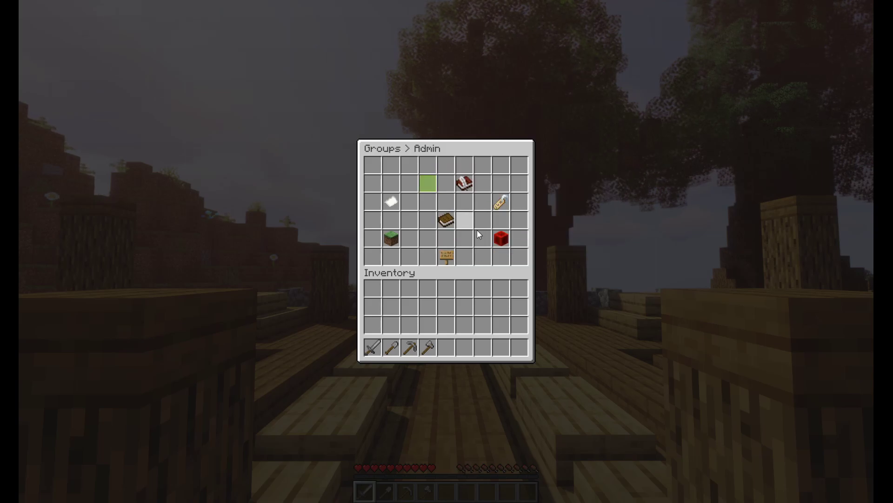
{"action": "left_click", "coordinate": [428, 182]}
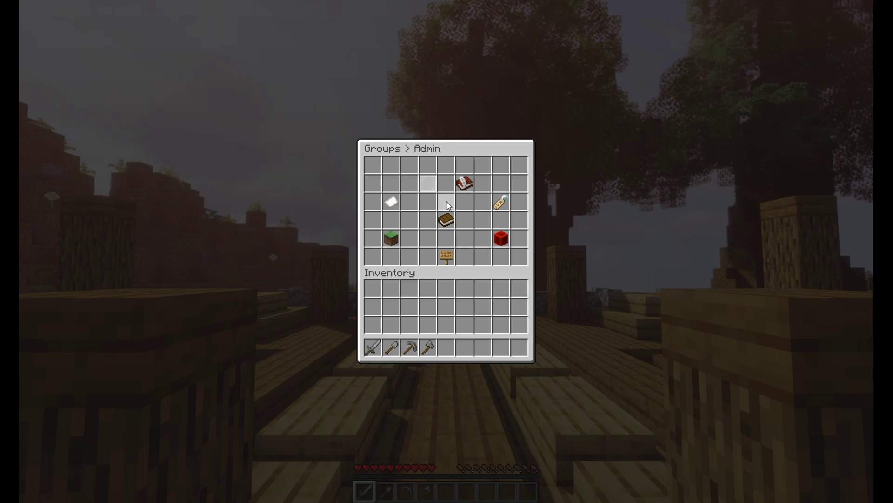
{"action": "left_click", "coordinate": [464, 183]}
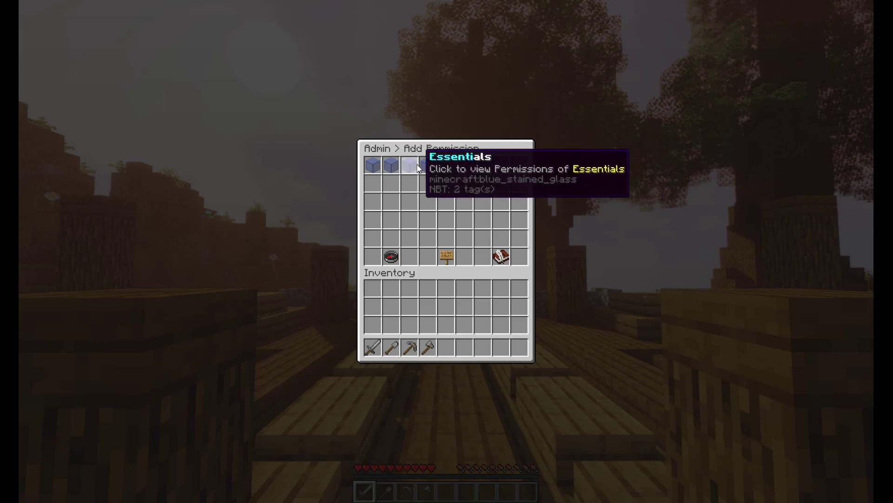
Step: Page through the Essentials permissions, toggling select-all, then return to Admin's permissions
{"action": "left_click", "coordinate": [410, 164]}
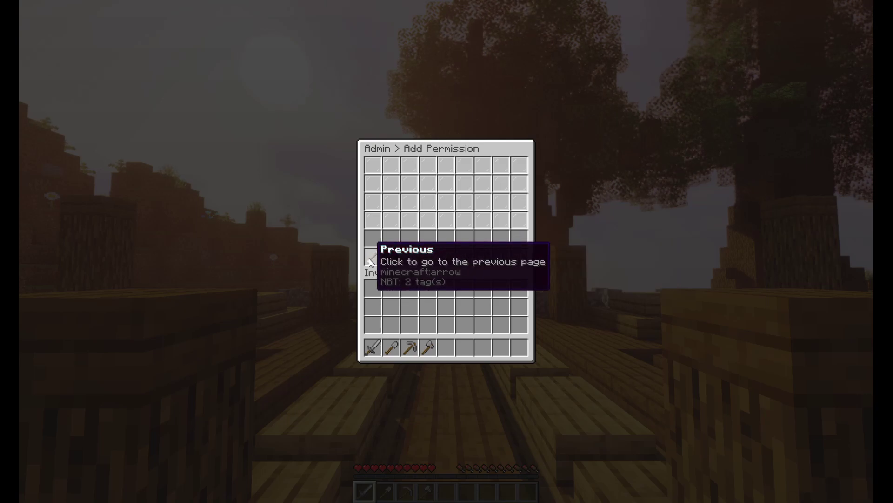
{"action": "left_click", "coordinate": [372, 259]}
{"action": "left_click", "coordinate": [519, 260]}
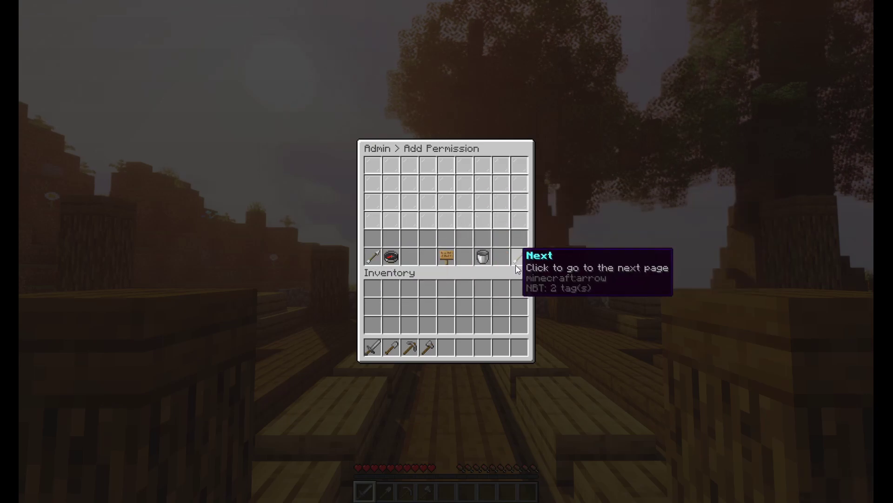
{"action": "left_click", "coordinate": [372, 257]}
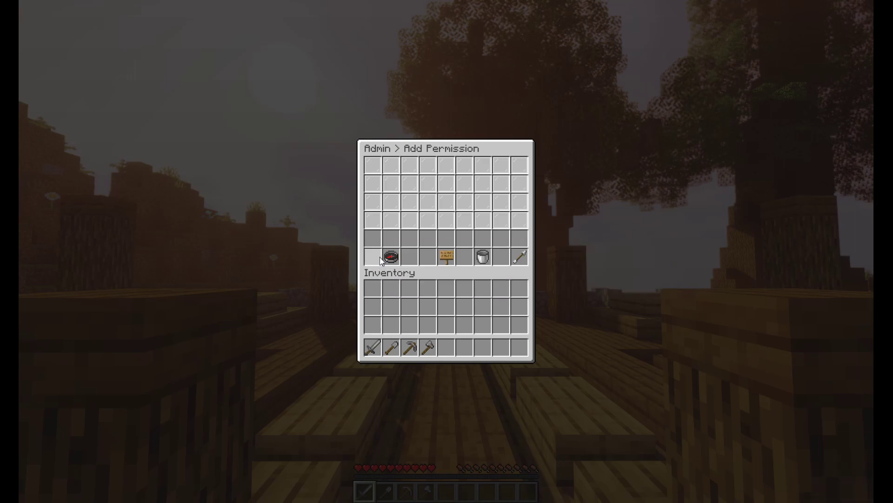
{"action": "left_click", "coordinate": [481, 261]}
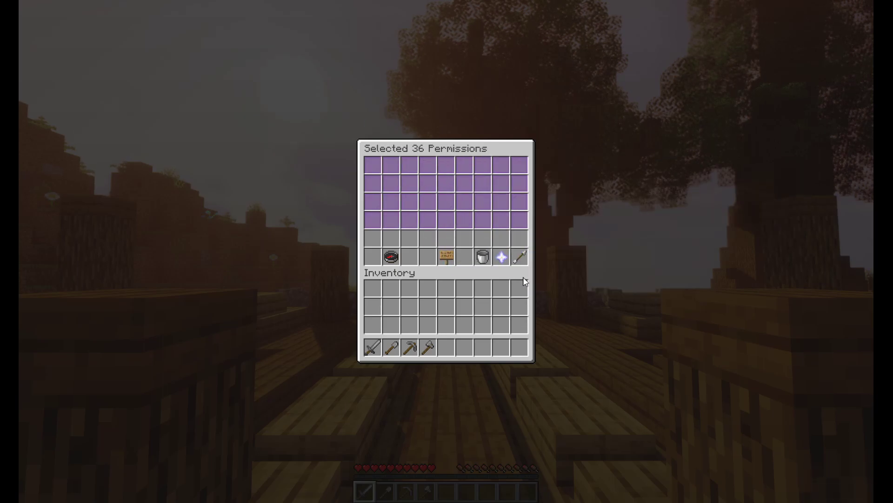
{"action": "left_click", "coordinate": [521, 258]}
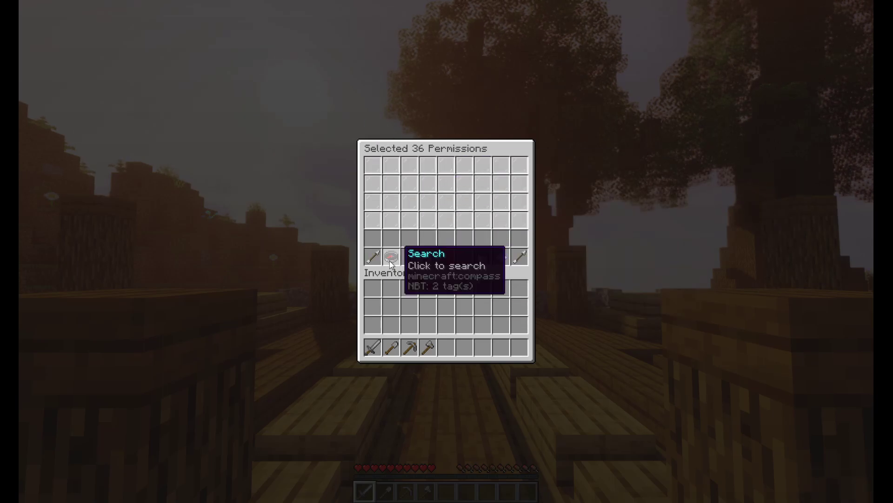
{"action": "left_click", "coordinate": [372, 257]}
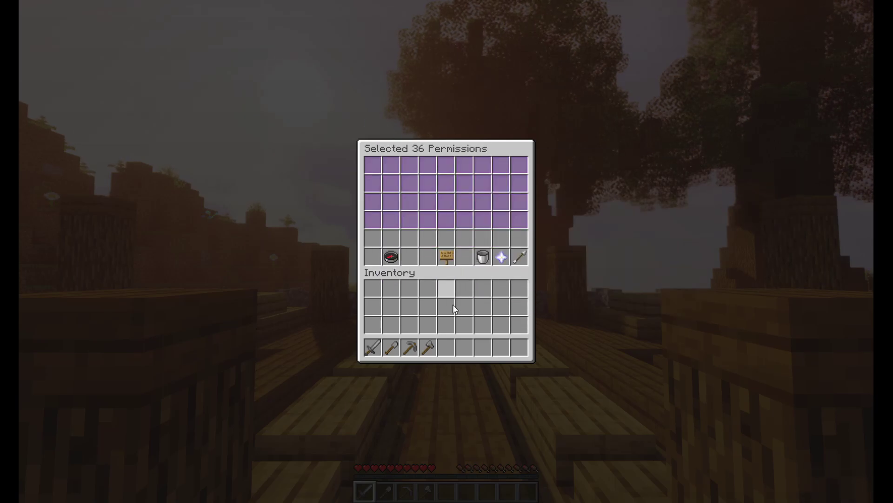
{"action": "left_click", "coordinate": [481, 259]}
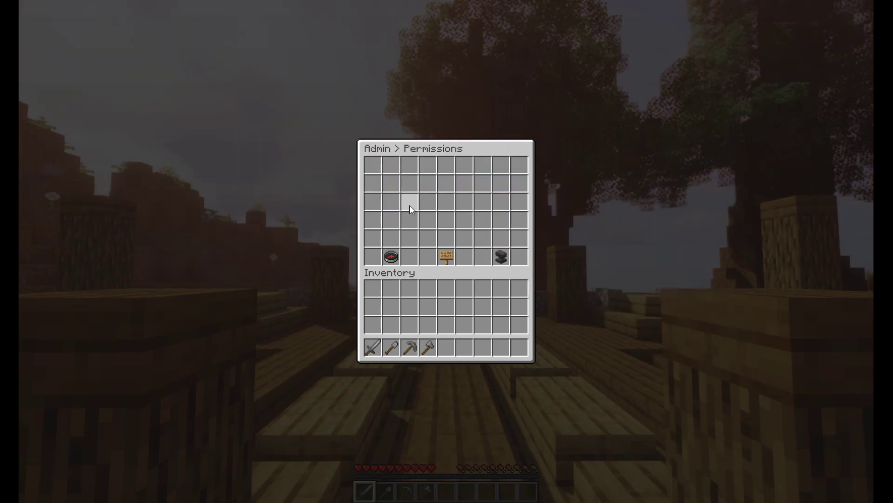
Step: Search the Essentials permissions and add essentials.getpos to the Admin group
{"action": "left_click", "coordinate": [498, 257]}
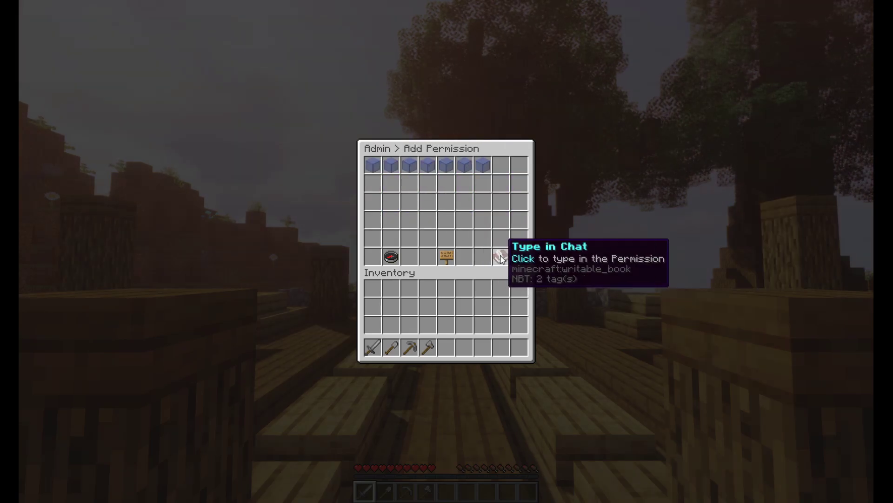
{"action": "left_click", "coordinate": [412, 165]}
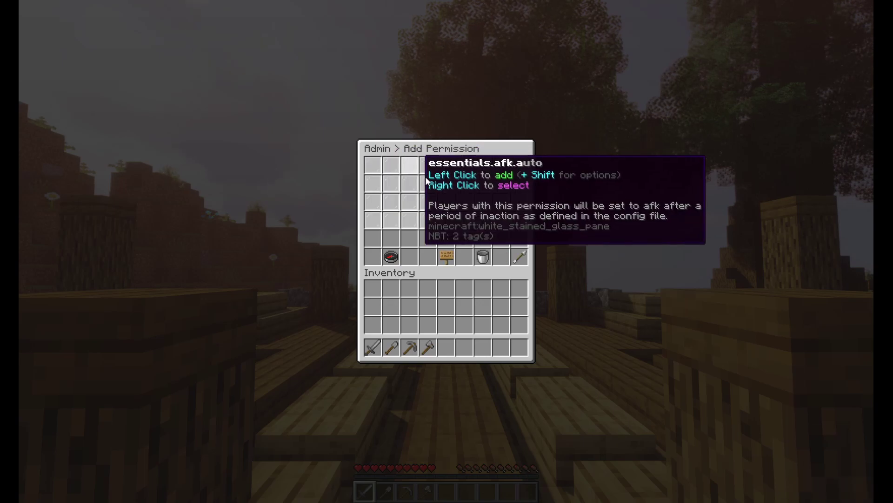
{"action": "left_click", "coordinate": [446, 256]}
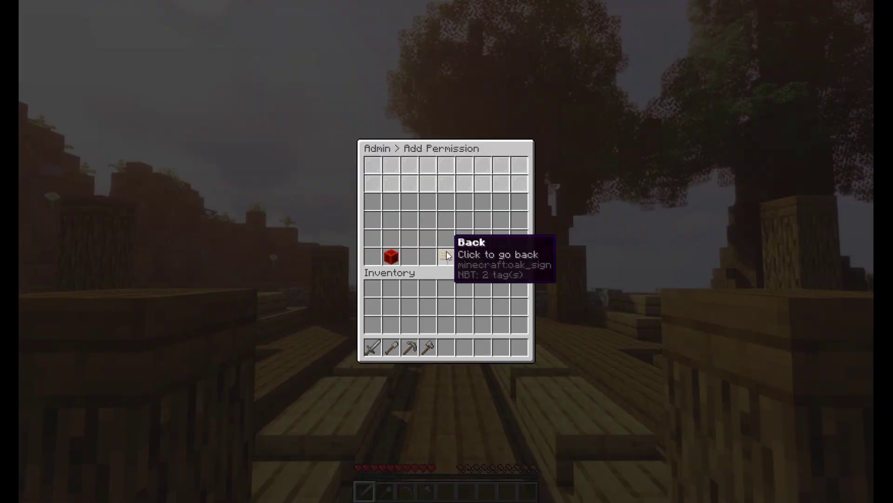
{"action": "left_click", "coordinate": [371, 169]}
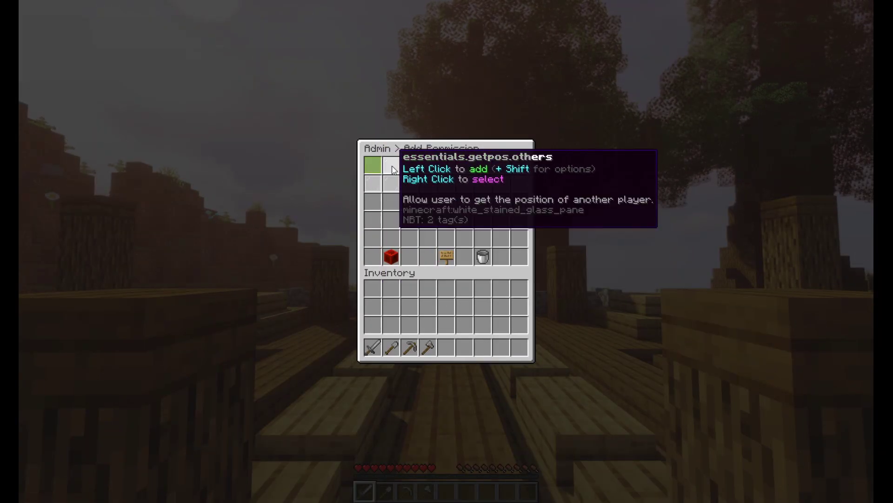
Step: Leave Add Permission and return to the Admin group's settings page
{"action": "key", "text": "Escape"}
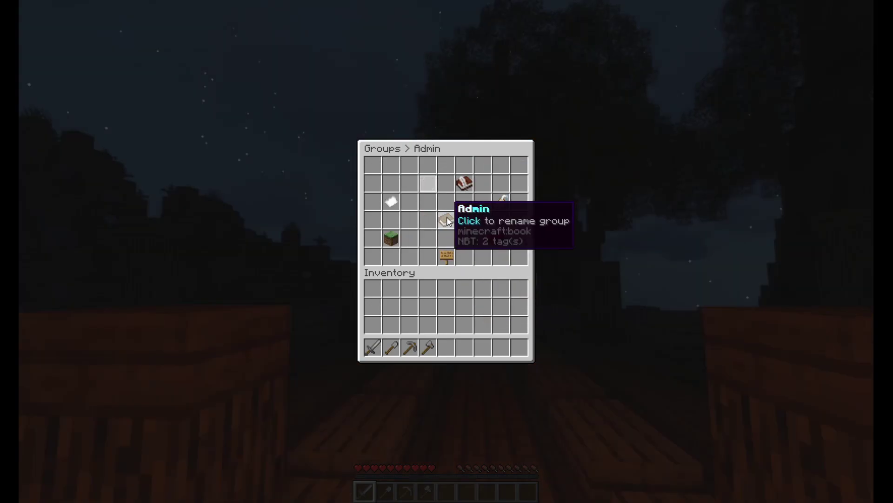
Step: Rename the group to Owner, then rename it back to Admin
{"action": "left_click", "coordinate": [447, 220]}
{"action": "type", "text": "tOwner"}
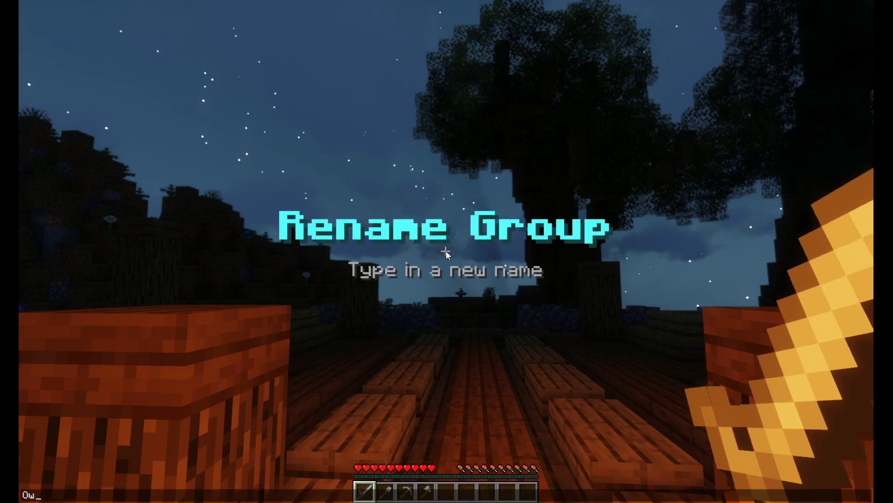
{"action": "key", "text": "Return"}
{"action": "left_click", "coordinate": [446, 256]}
{"action": "left_click", "coordinate": [446, 256]}
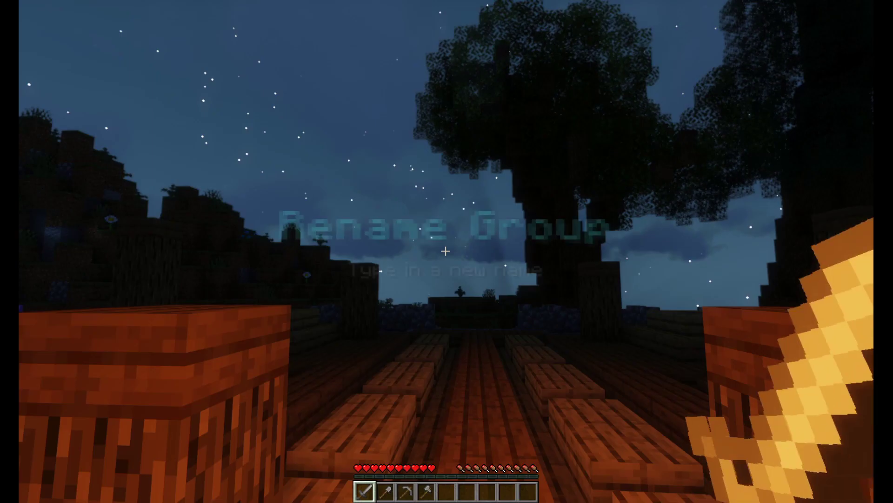
{"action": "type", "text": "Admin"}
{"action": "key", "text": "Return"}
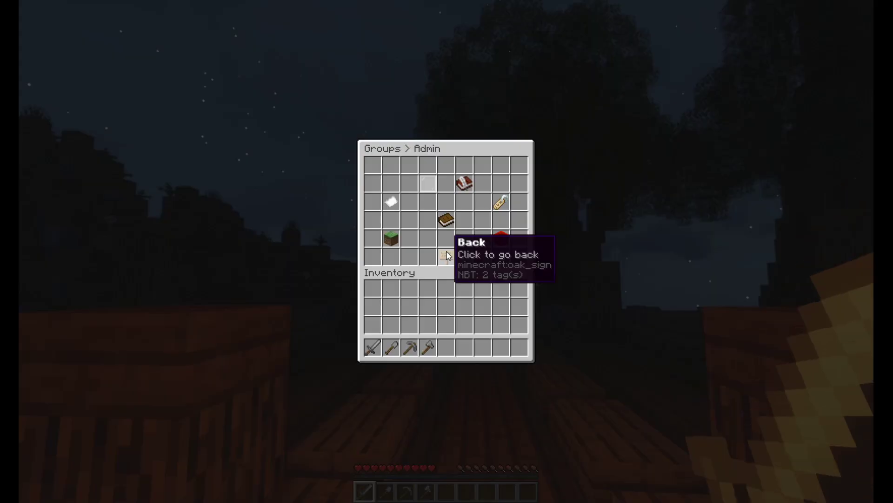
Step: Set the Admin group's prefix to &7&lAdmin for a bold gray chat prefix
{"action": "left_click", "coordinate": [499, 203]}
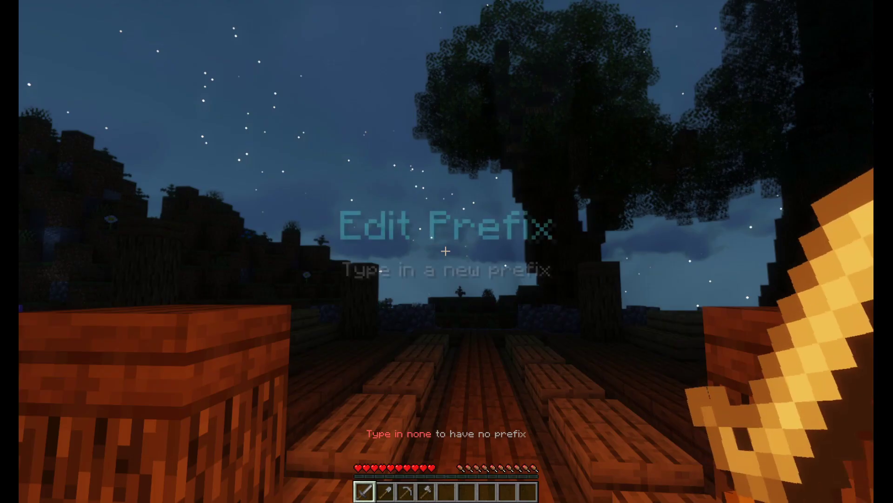
{"action": "key", "text": "t"}
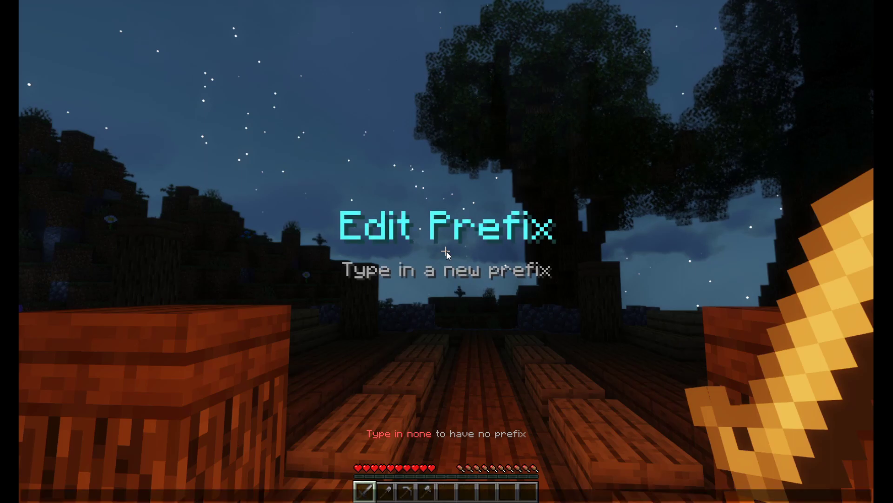
{"action": "type", "text": "&7Ad"}
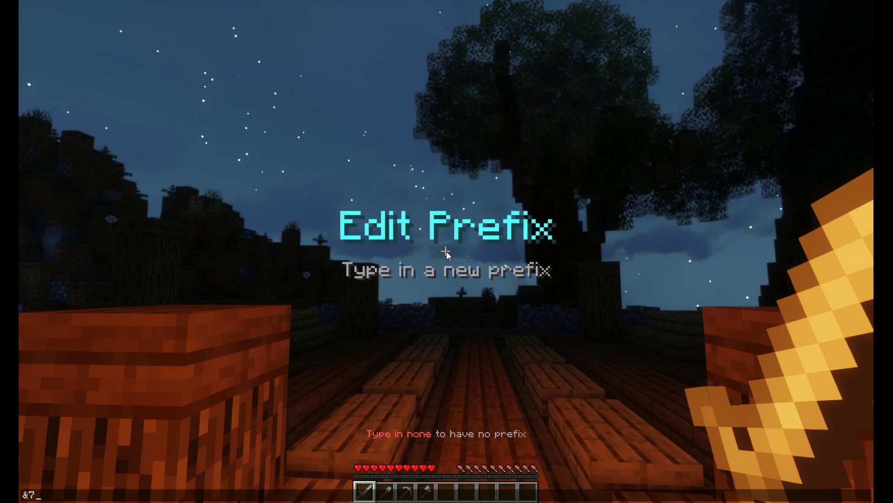
{"action": "key", "text": "BackSpace"}
{"action": "key", "text": "BackSpace"}
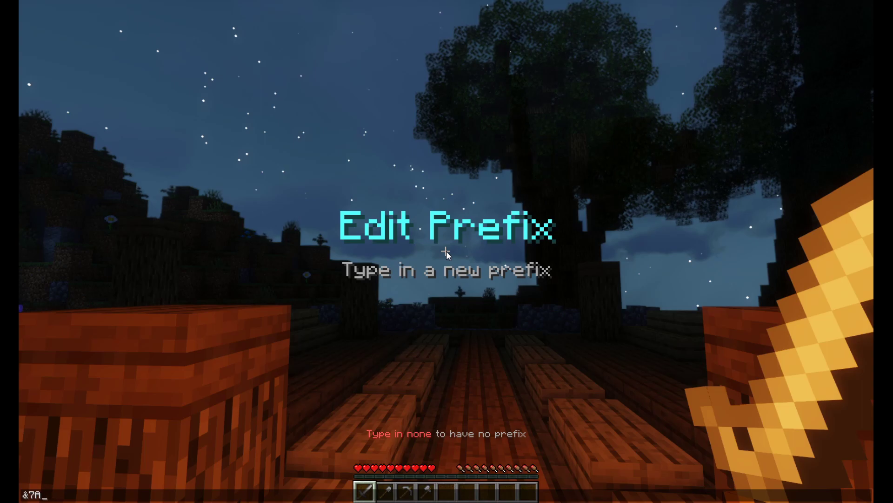
{"action": "type", "text": "&lAdmin"}
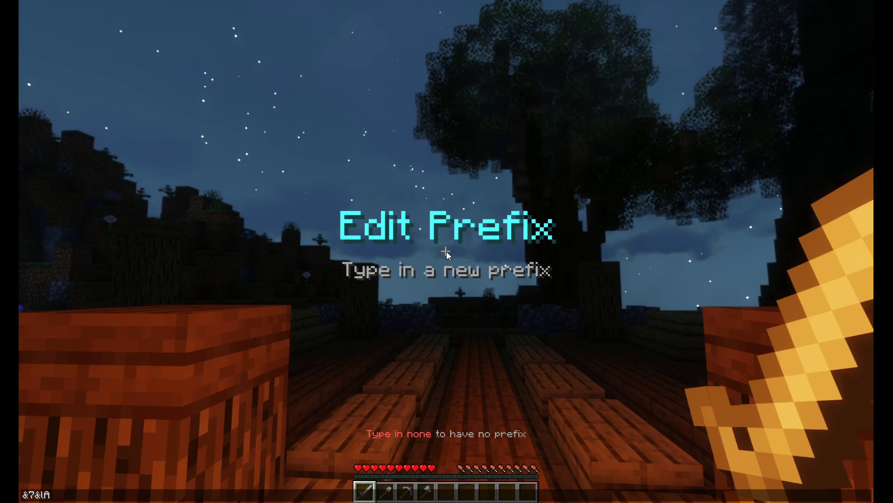
{"action": "key", "text": "Return"}
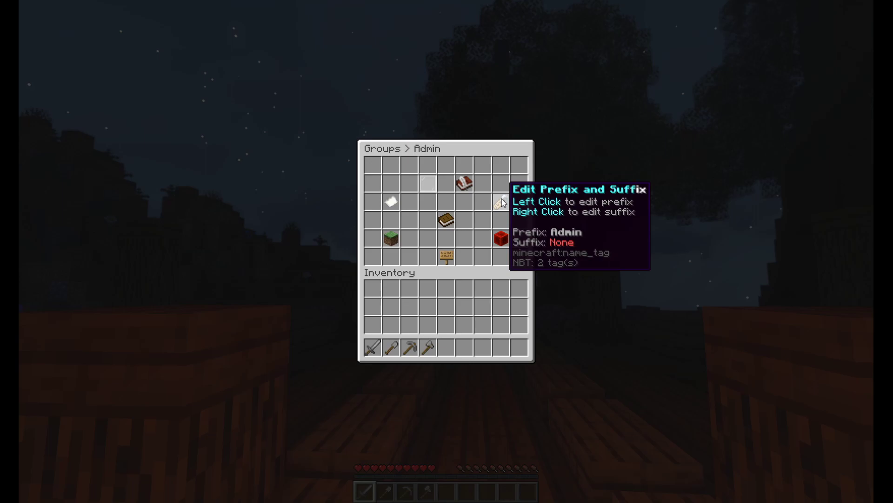
Step: Page through the icon picker, pick the chain command block, and go back
{"action": "left_click", "coordinate": [387, 239]}
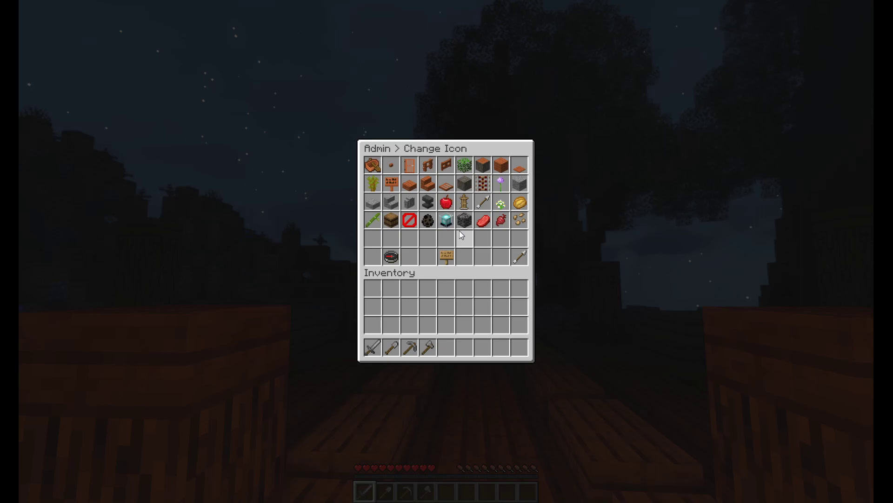
{"action": "left_click", "coordinate": [520, 263]}
{"action": "left_click", "coordinate": [521, 263]}
{"action": "left_click", "coordinate": [520, 263]}
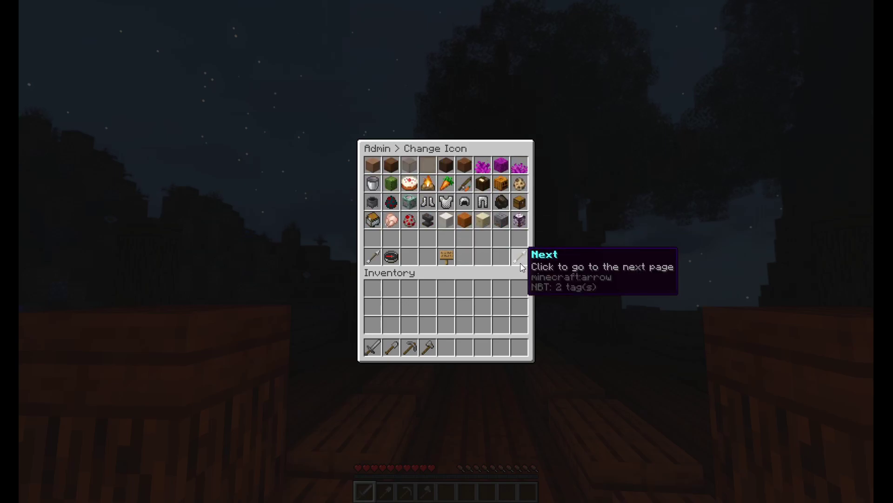
{"action": "left_click", "coordinate": [409, 201]}
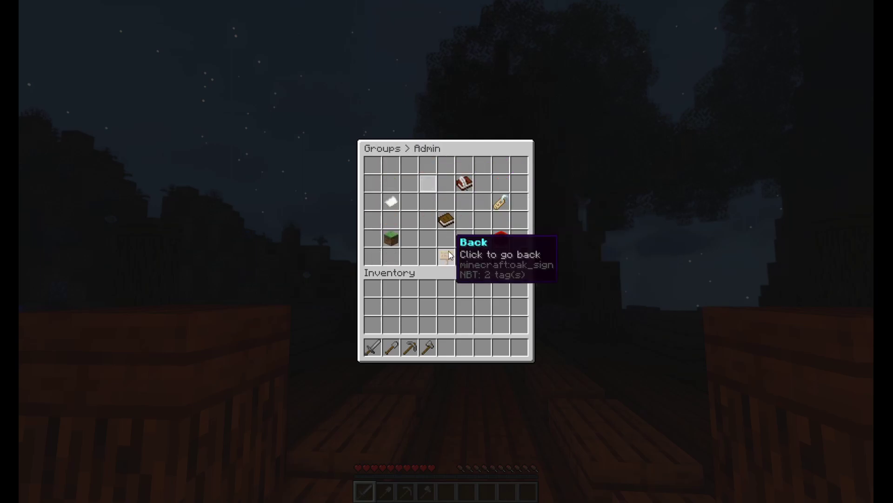
{"action": "left_click", "coordinate": [446, 256]}
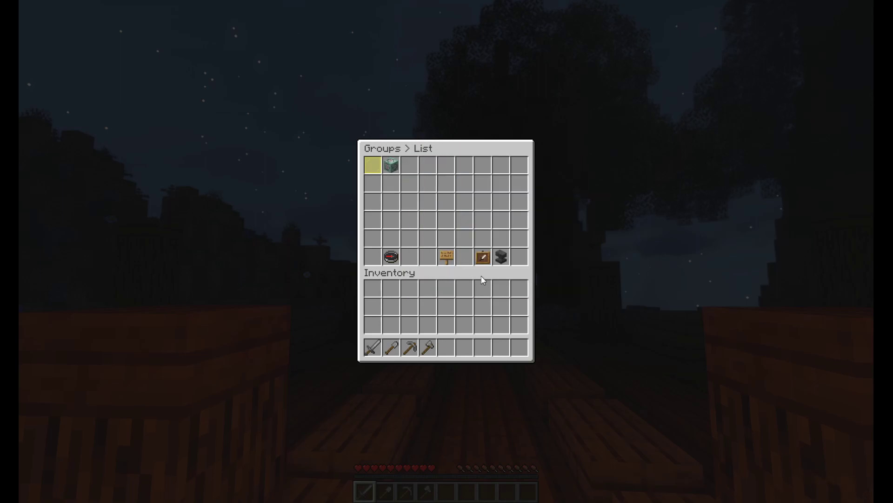
Step: Open Admin's settings, start deleting the group, then cancel the deletion
{"action": "left_click", "coordinate": [390, 165]}
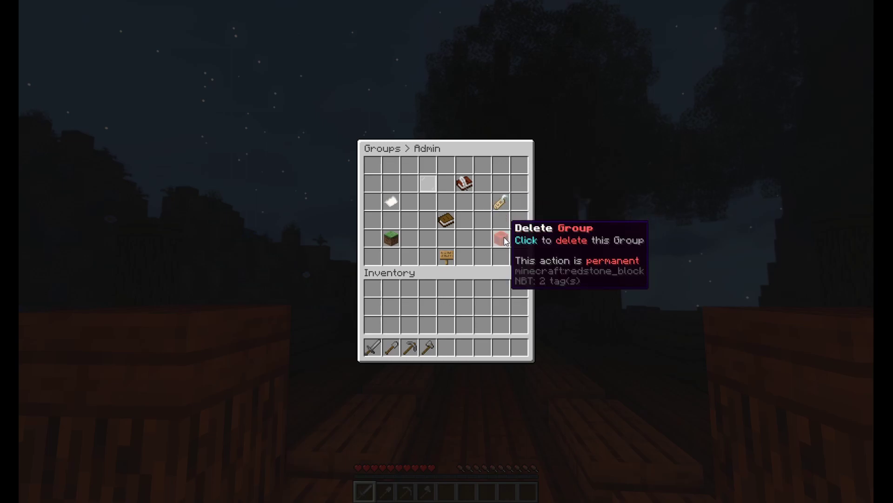
{"action": "left_click", "coordinate": [503, 239]}
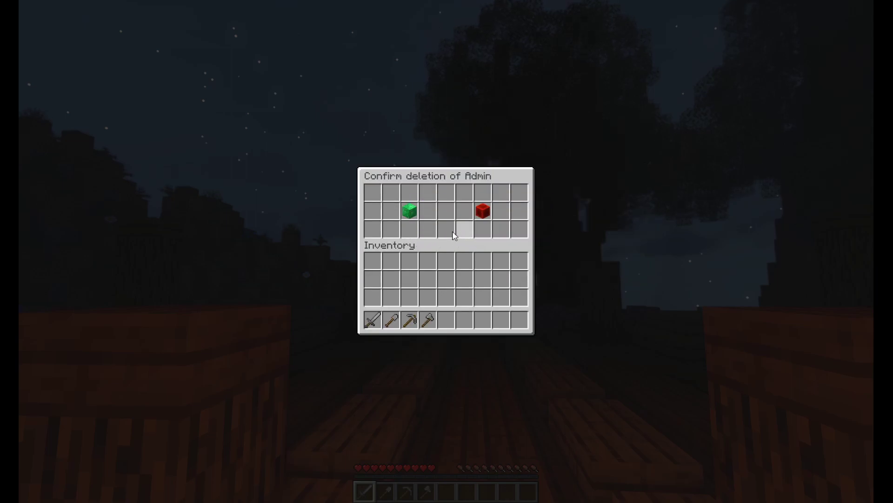
{"action": "left_click", "coordinate": [482, 210]}
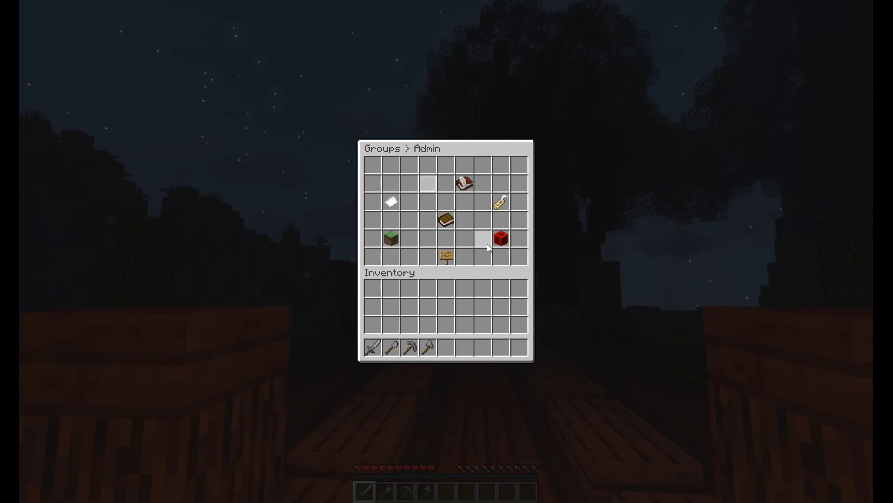
Step: Back out to the main Ultra Permissions screen and close the menu
{"action": "left_click", "coordinate": [447, 257]}
{"action": "left_click", "coordinate": [448, 257]}
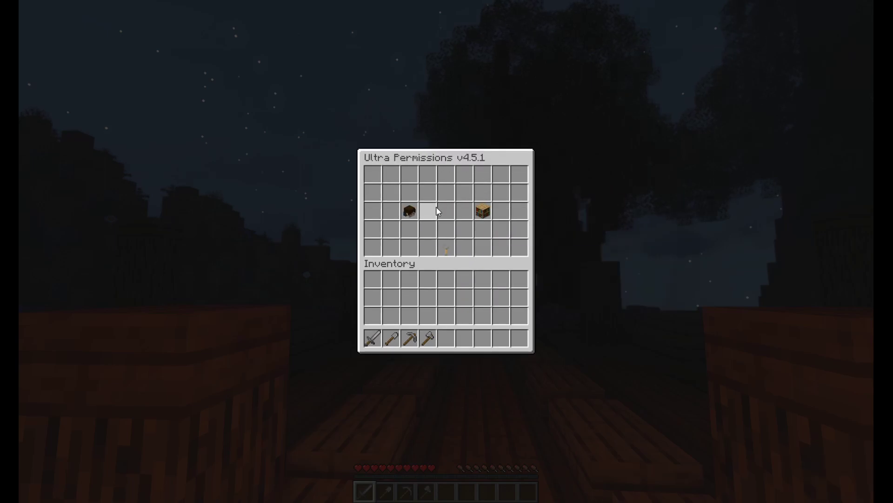
{"action": "key", "text": "Escape"}
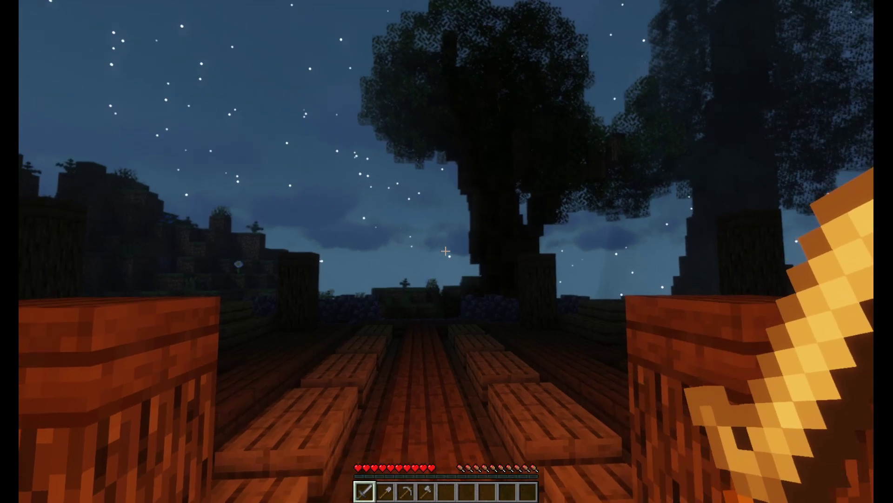
Step: Send the test message 'hi' in chat
{"action": "type", "text": "wthi"}
{"action": "key", "text": "Return"}
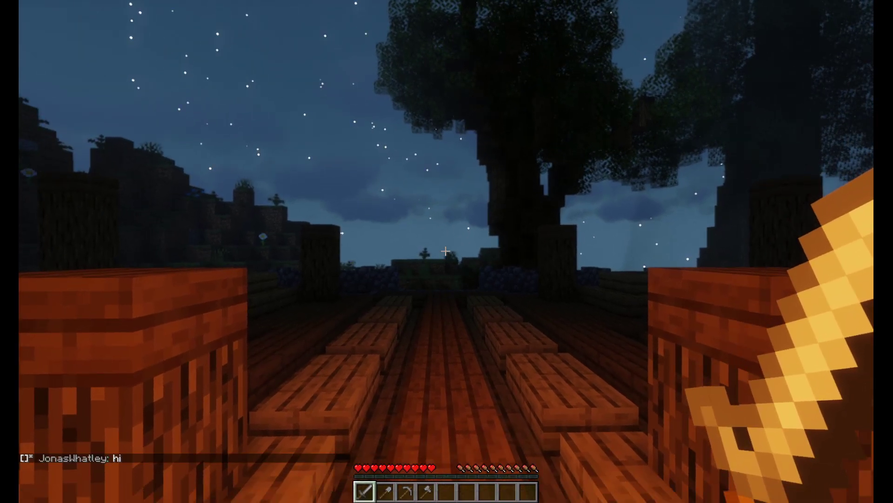
{"action": "key", "text": "e"}
{"action": "key", "text": "e"}
{"action": "key", "text": "t"}
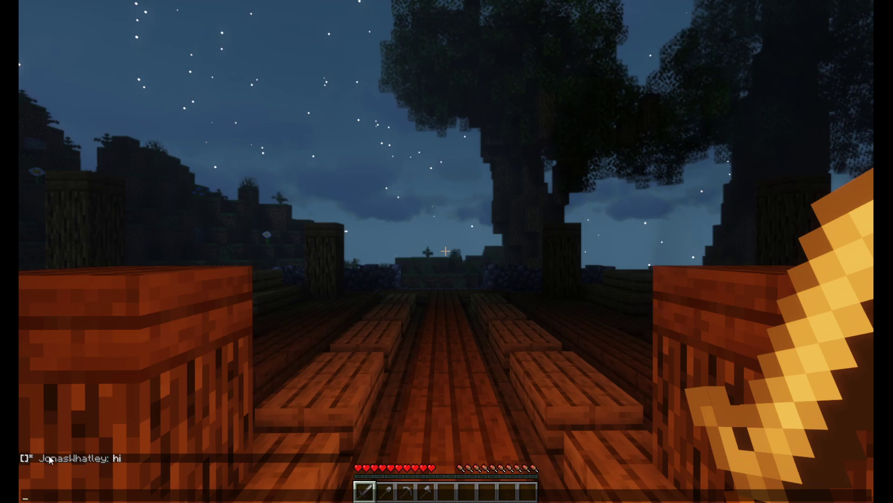
{"action": "key", "text": "Escape"}
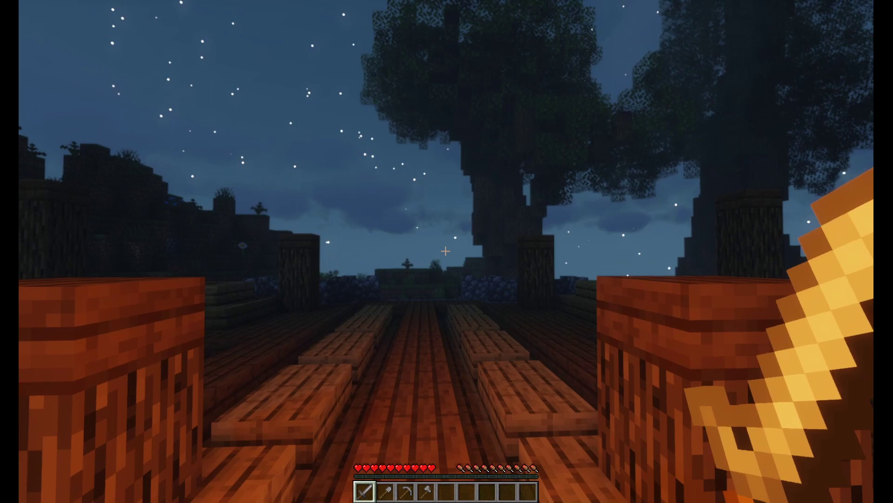
Step: Resend 'Admin' from chat history, then rerun /uperms to bring back the Ultra Permissions menu
{"action": "key", "text": "slash"}
{"action": "key", "text": "Up"}
{"action": "key", "text": "Return"}
{"action": "key", "text": "t"}
{"action": "key", "text": "Up"}
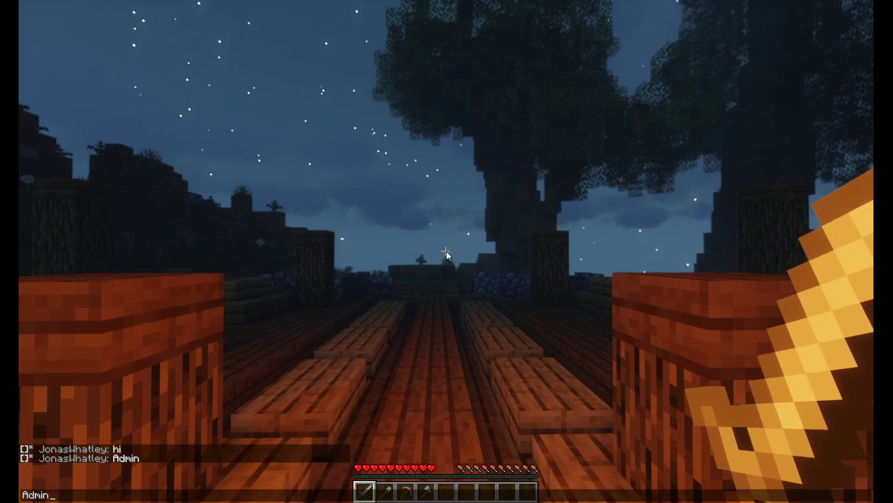
{"action": "key", "text": "Up"}
{"action": "key", "text": "Up"}
{"action": "key", "text": "Up"}
{"action": "key", "text": "Up"}
{"action": "key", "text": "Return"}
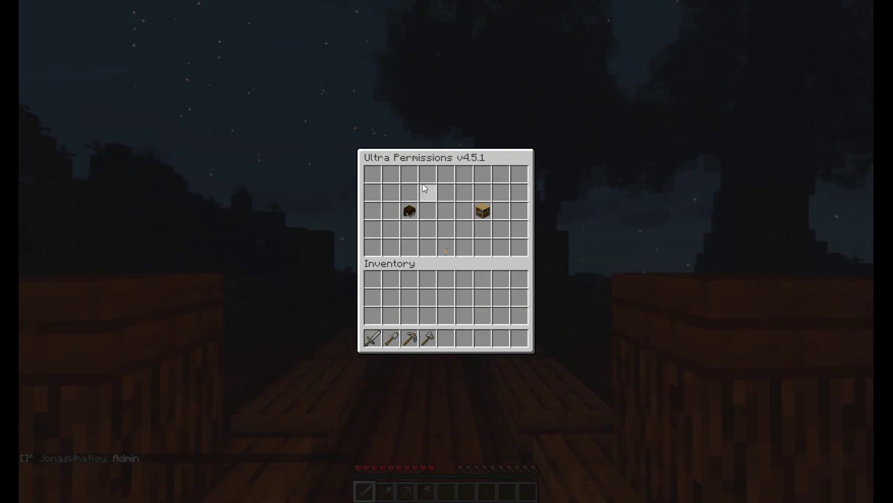
Step: Expand the Ultra Permissions menu, view Settings > Customization, then close the GUI
{"action": "left_click", "coordinate": [451, 257]}
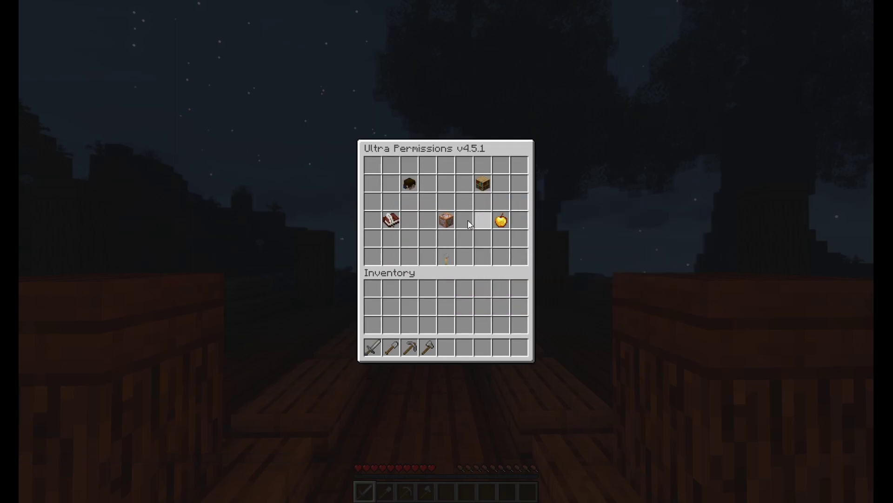
{"action": "left_click", "coordinate": [448, 219]}
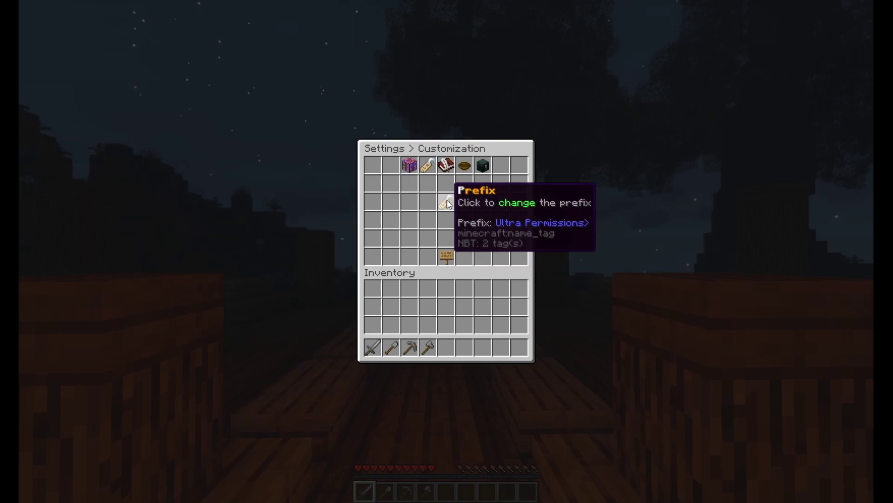
{"action": "left_click", "coordinate": [444, 201]}
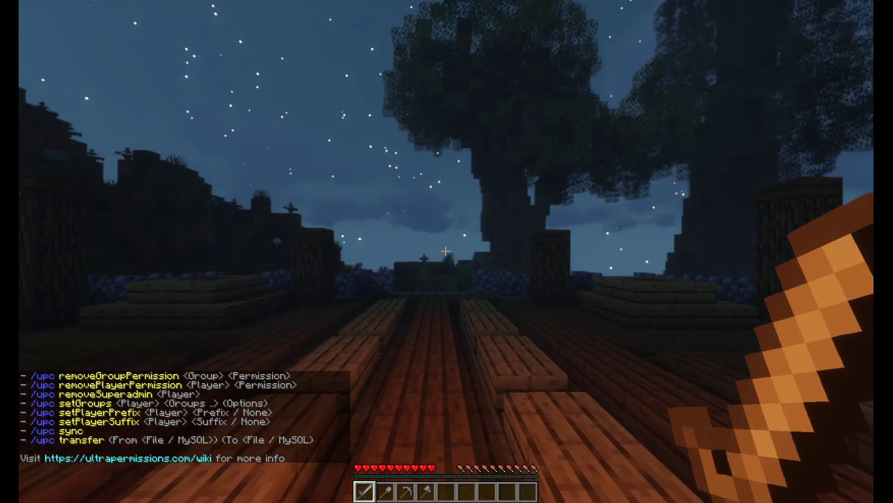
Step: Run /uperms from chat, using Tab completion, to reopen the Ultra Permissions v4.5.1 menu
{"action": "key", "text": "t"}
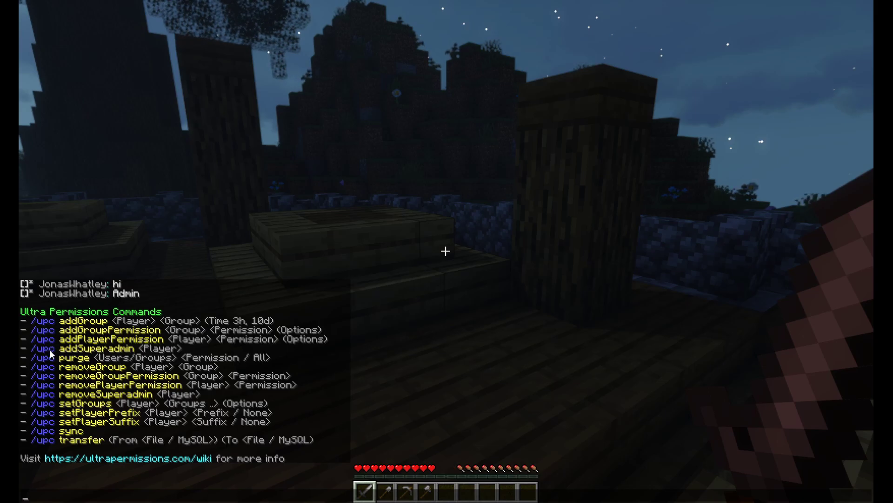
{"action": "key", "text": "Escape"}
{"action": "key", "text": "slash"}
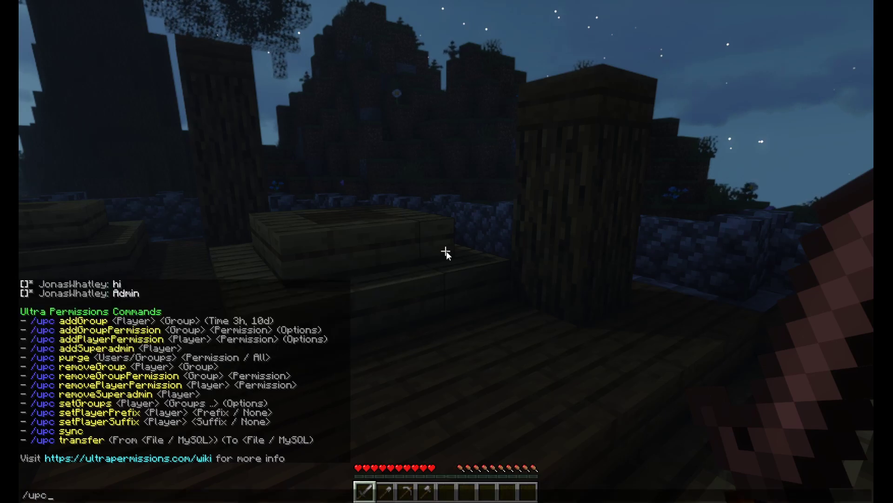
{"action": "type", "text": "ul"}
{"action": "key", "text": "BackSpace"}
{"action": "key", "text": "Tab"}
{"action": "key", "text": "Tab"}
{"action": "key", "text": "Tab"}
{"action": "key", "text": "Return"}
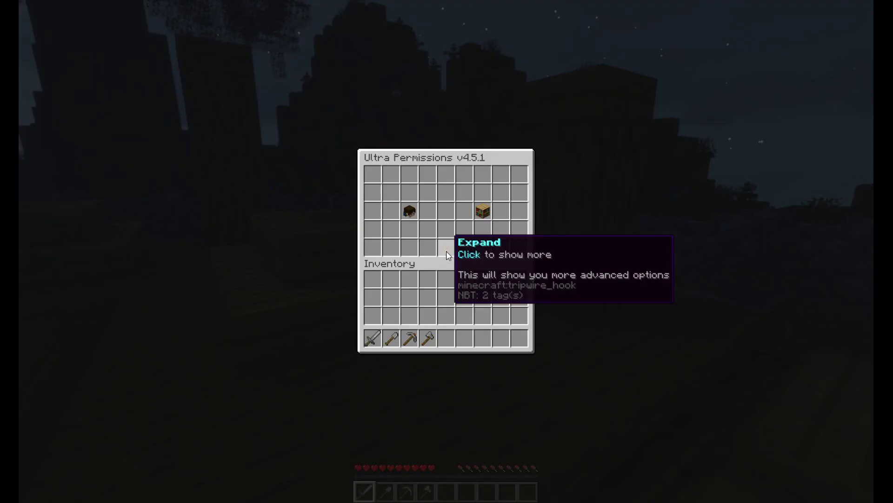
Step: Go from Settings through Miscellaneous and Language to Chat & Tablist Format, and start editing the Chat format
{"action": "left_click", "coordinate": [443, 222]}
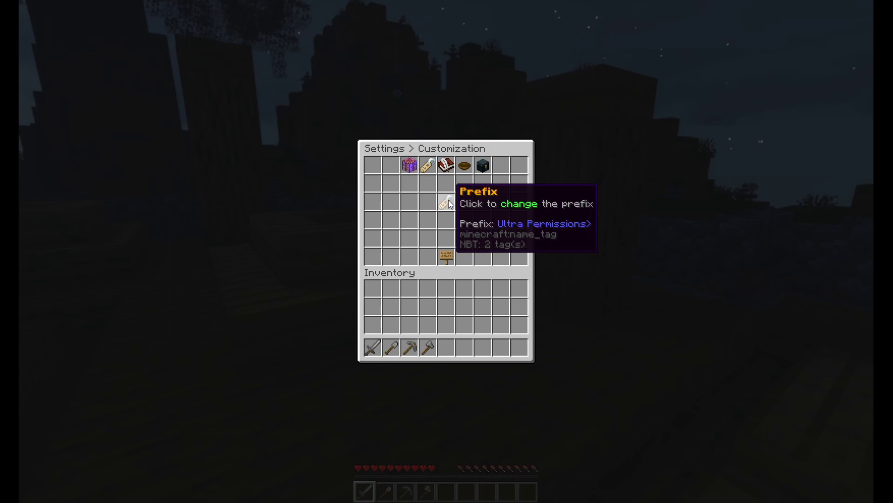
{"action": "left_click", "coordinate": [462, 167]}
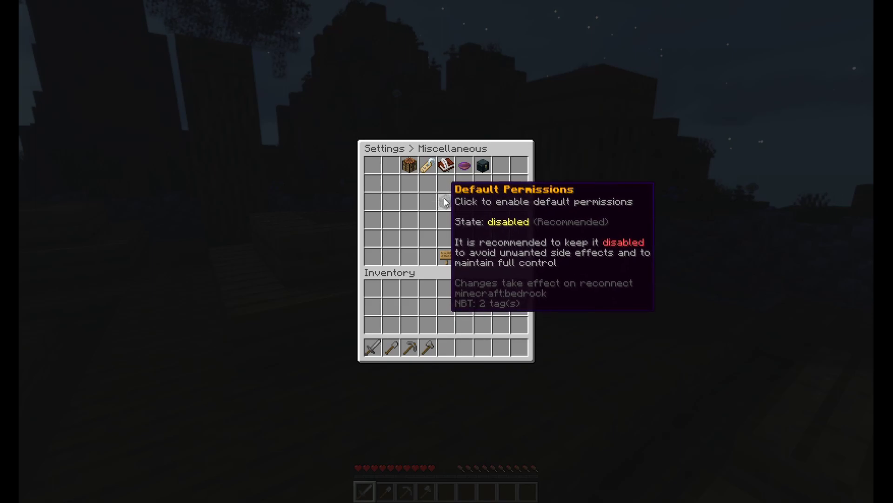
{"action": "left_click", "coordinate": [446, 166]}
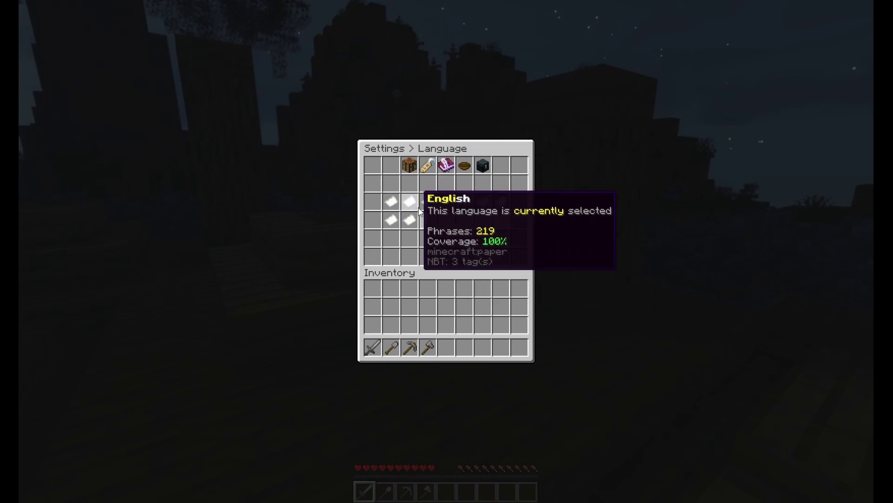
{"action": "left_click", "coordinate": [429, 166]}
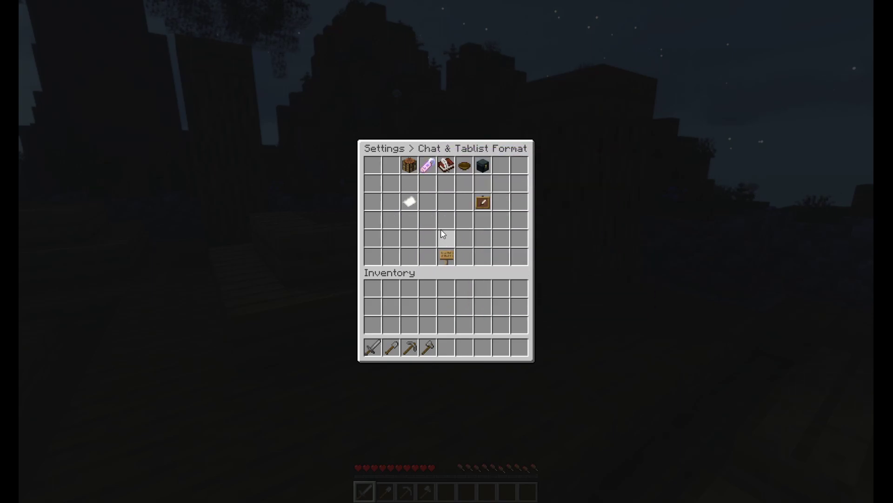
{"action": "left_click", "coordinate": [405, 204]}
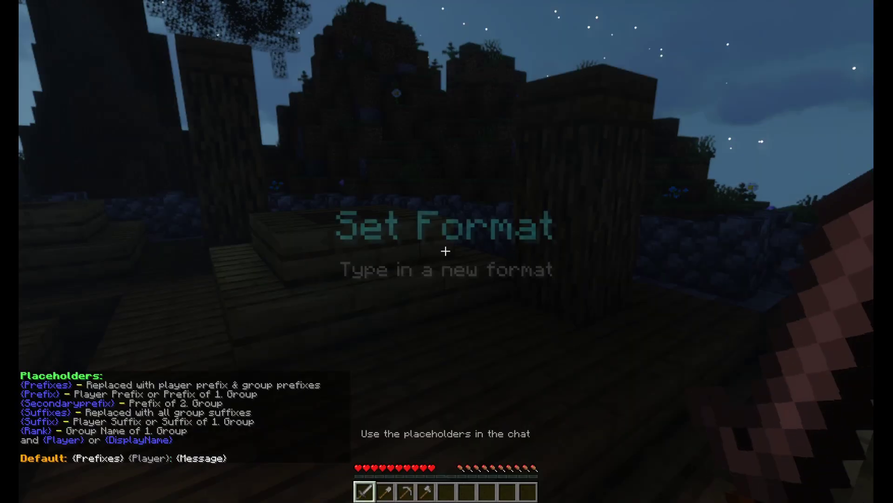
Step: Set the chat format to a red name tag, {Prefix}, grey &7{Player}, red colon, then {Message}
{"action": "key", "text": "t"}
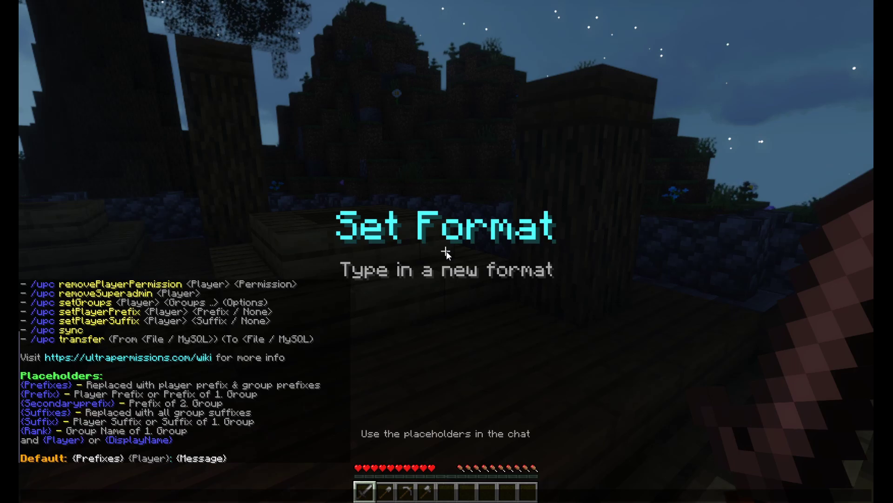
{"action": "type", "text": "<&c0sbeorn&f"}
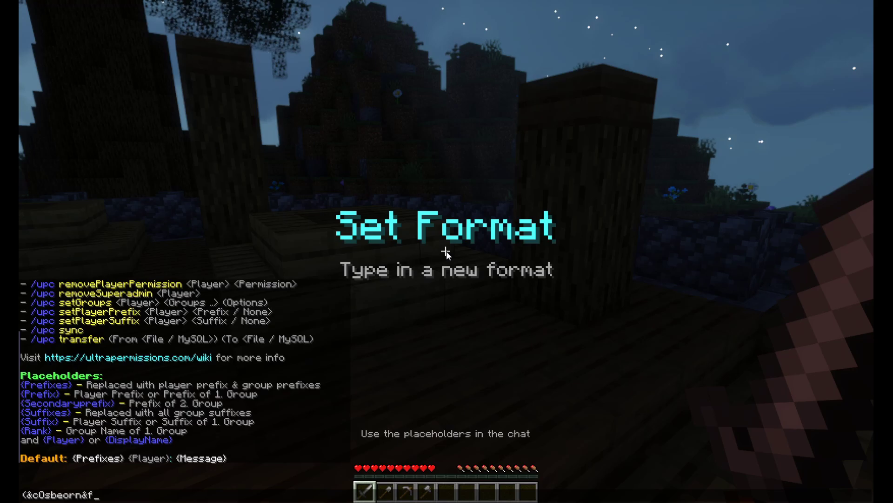
{"action": "type", "text": "0"}
{"action": "key", "text": "BackSpace"}
{"action": "type", "text": ">"}
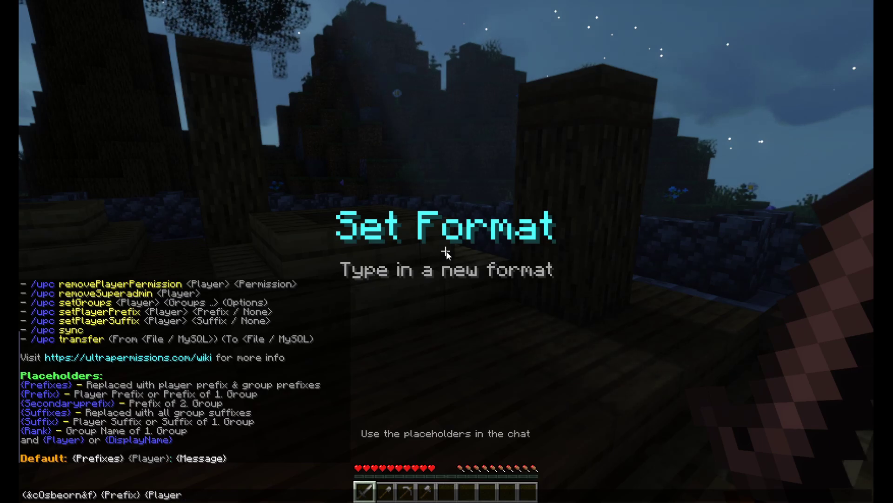
{"action": "type", "text": "&7"}
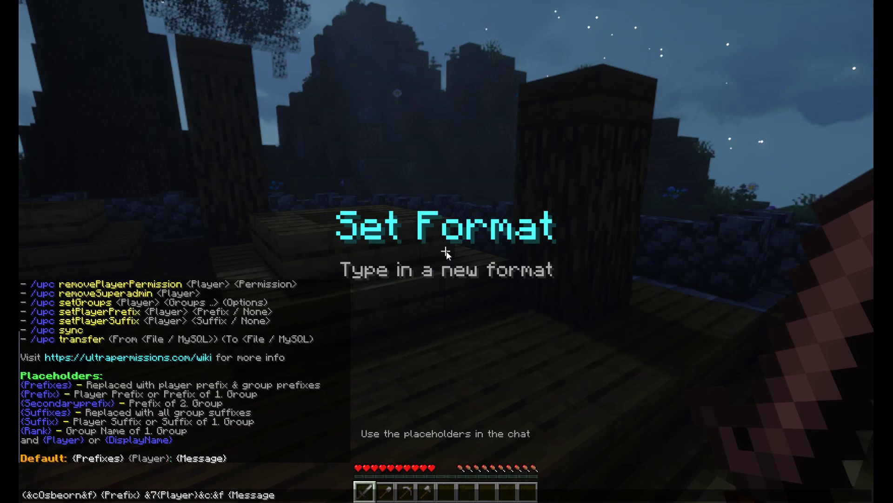
{"action": "type", "text": ")"}
{"action": "key", "text": "Return"}
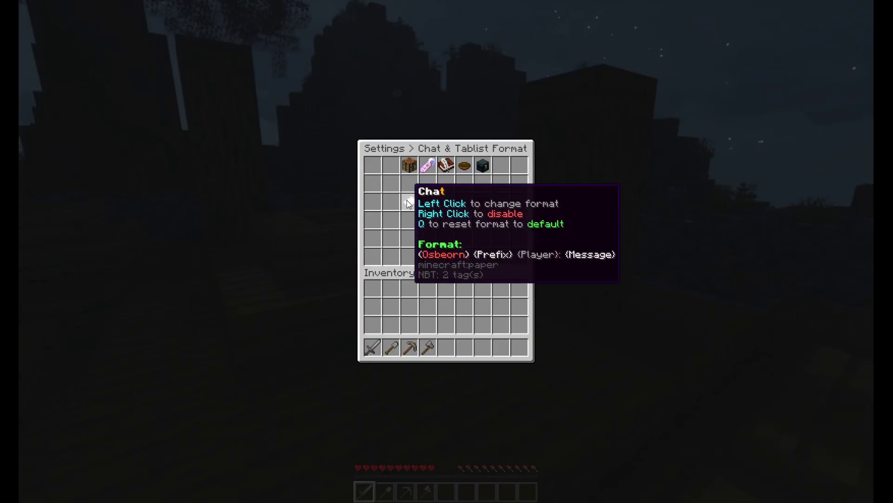
Step: Send a test 'hi' message and check that chat shows the red-tagged format
{"action": "key", "text": "Escape"}
{"action": "type", "text": "thi"}
{"action": "key", "text": "Return"}
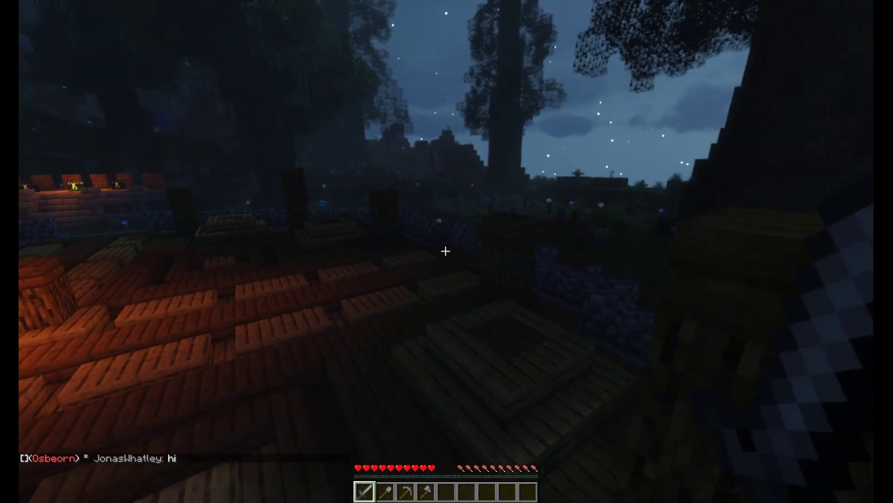
{"action": "key", "text": "t"}
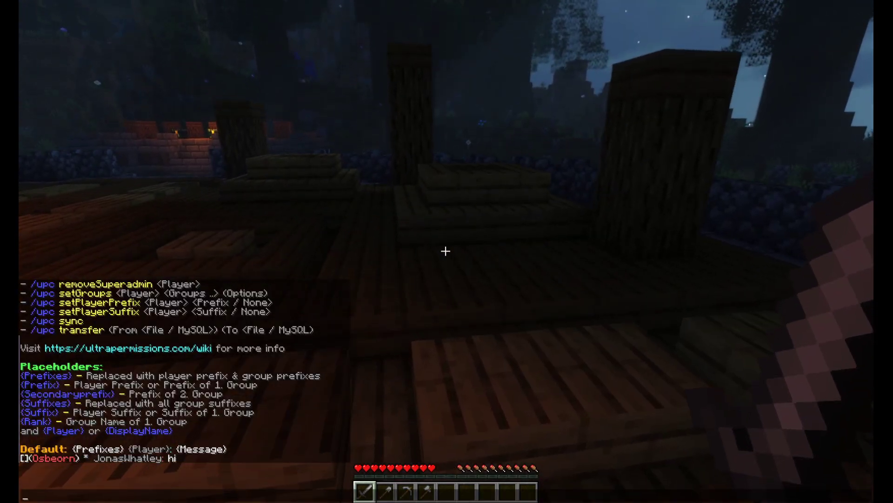
{"action": "left_click", "coordinate": [23, 458]}
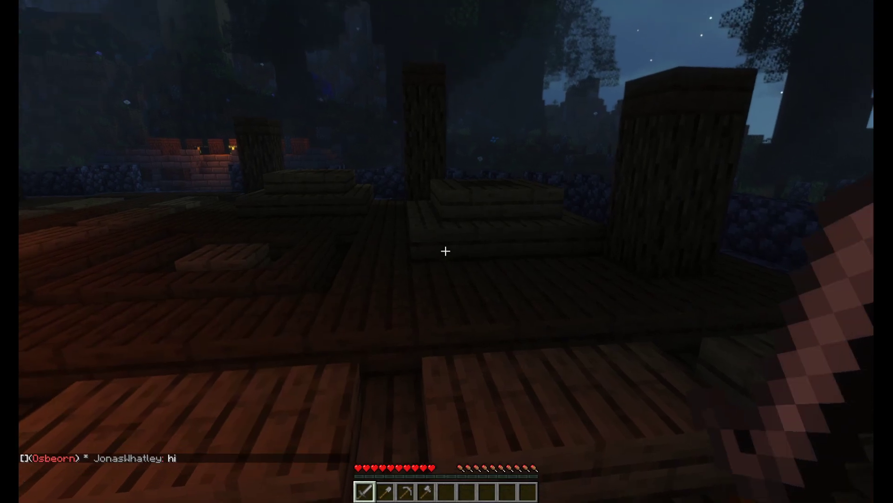